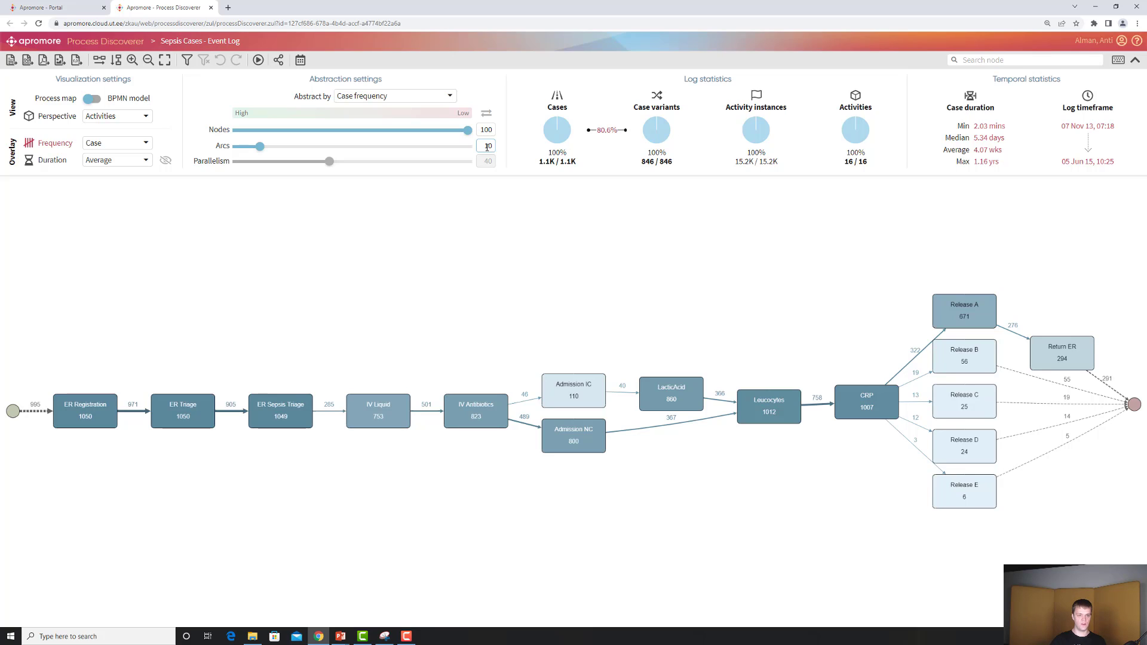
Adjust the arcs abstraction slider to show 20% of the arcs in the process map
left_click_drag(260, 146, 481, 150)
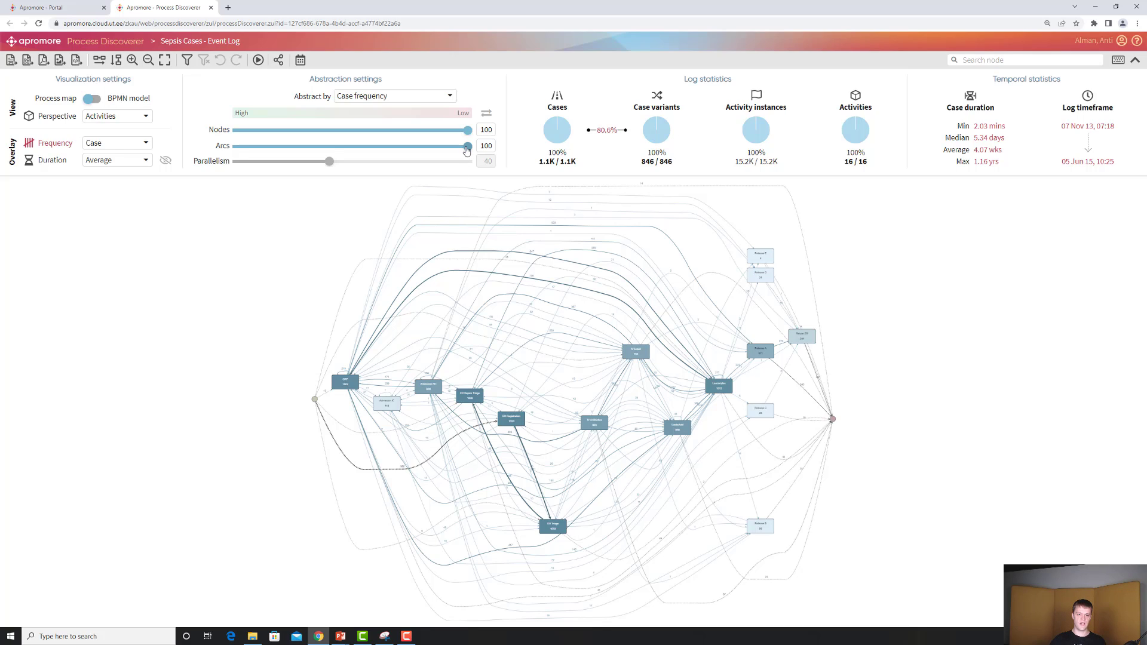
left_click_drag(467, 148, 294, 149)
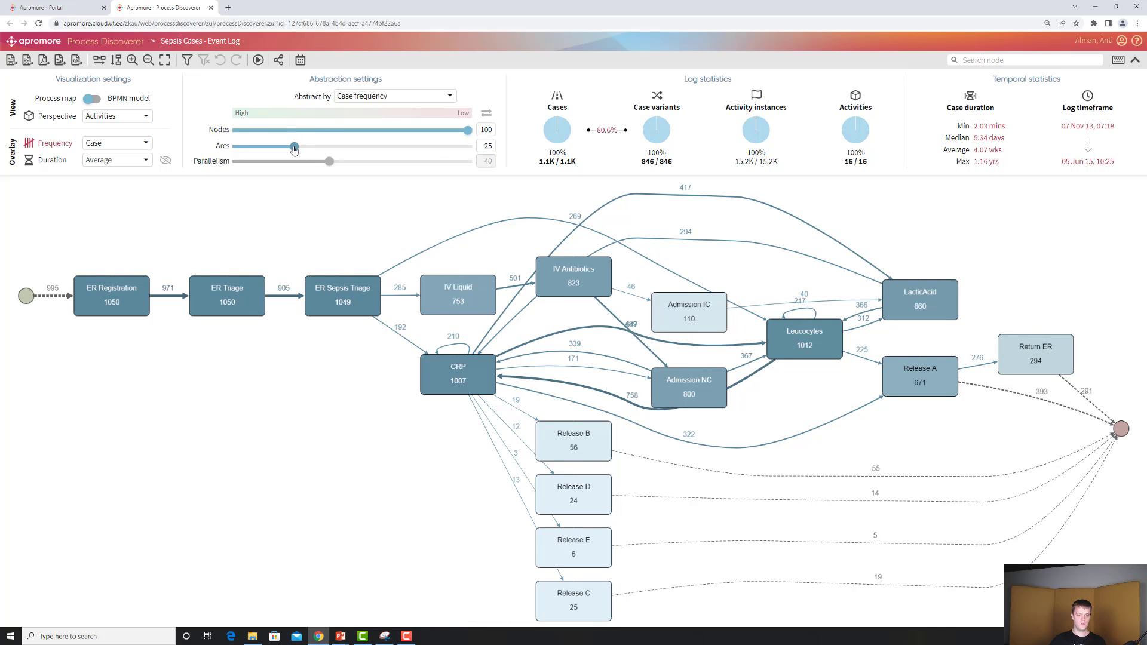
left_click_drag(292, 150, 283, 149)
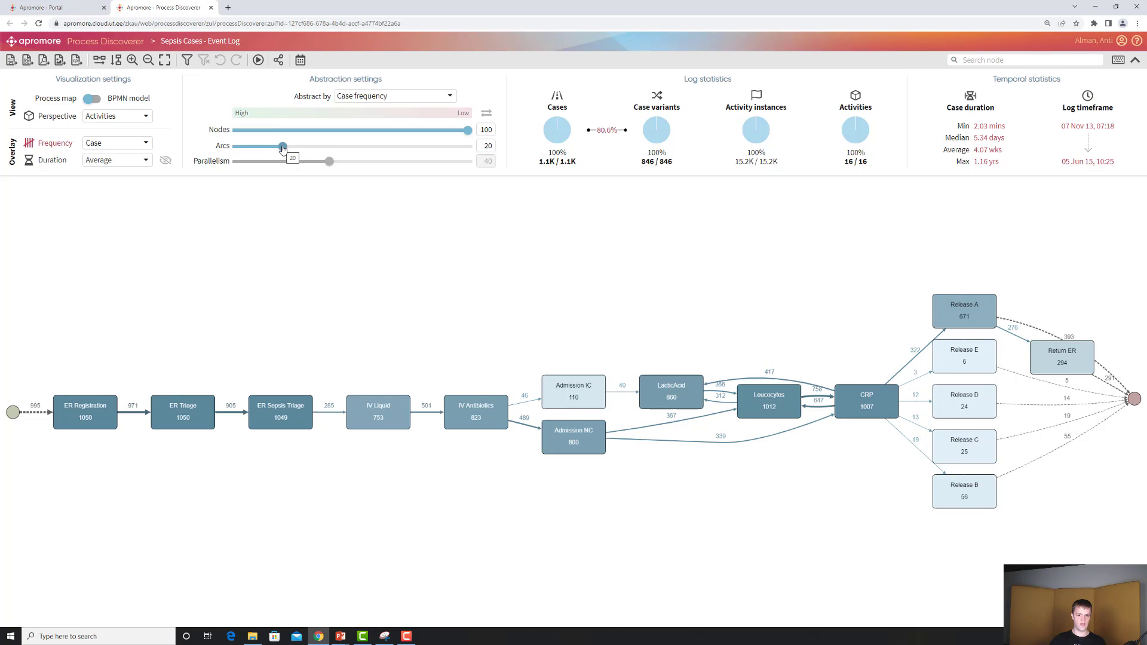
left_click_drag(284, 150, 261, 150)
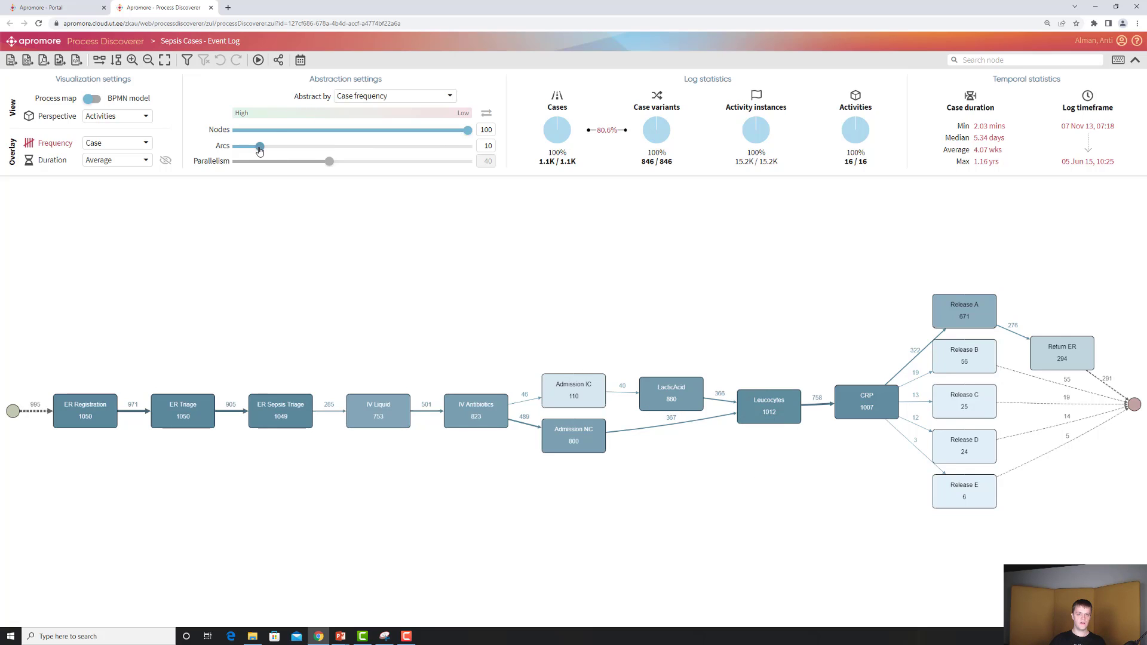
left_click_drag(261, 150, 282, 151)
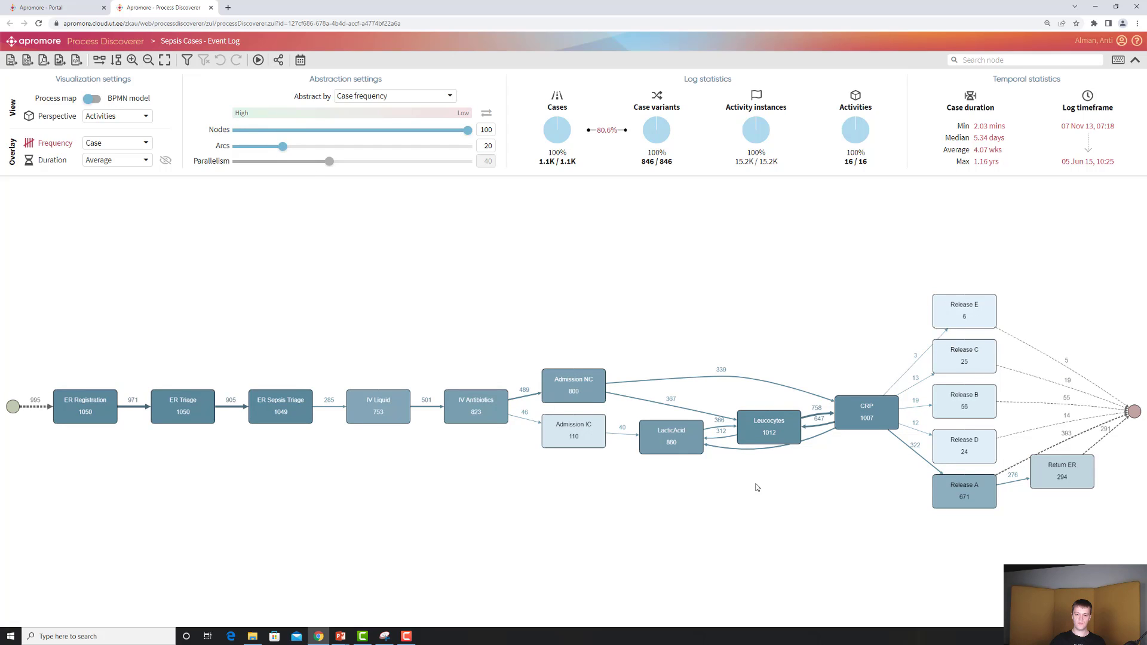
Filter the log to retain only cases containing the Release A activity, and raise the arcs setting to 30
left_click_drag(789, 429, 779, 420)
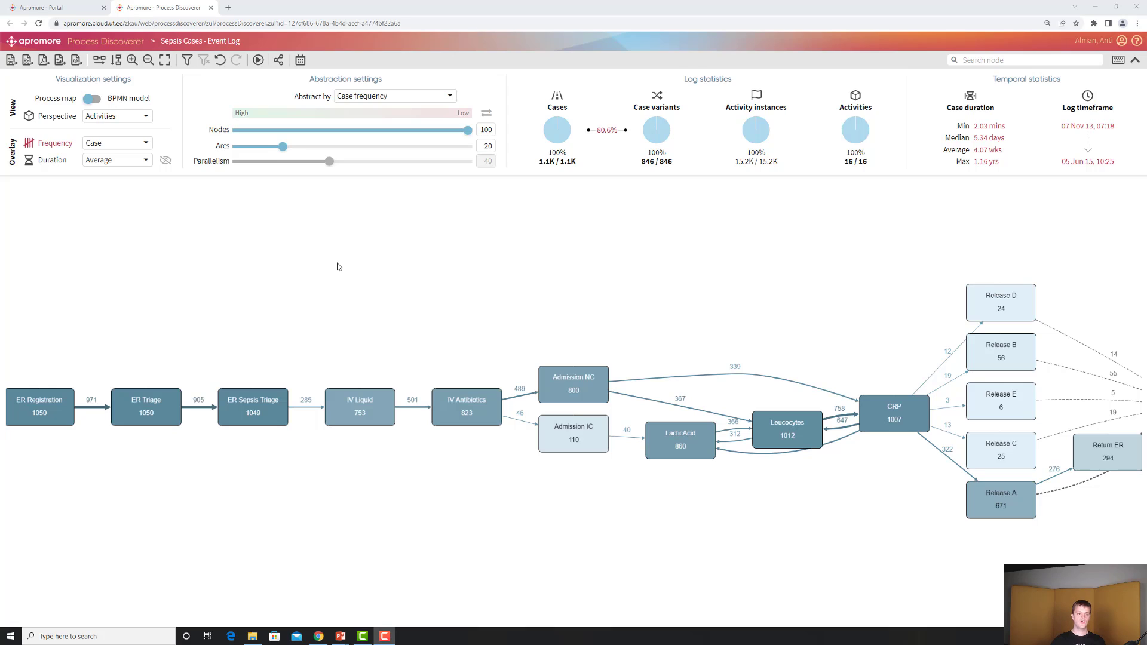
left_click(187, 61)
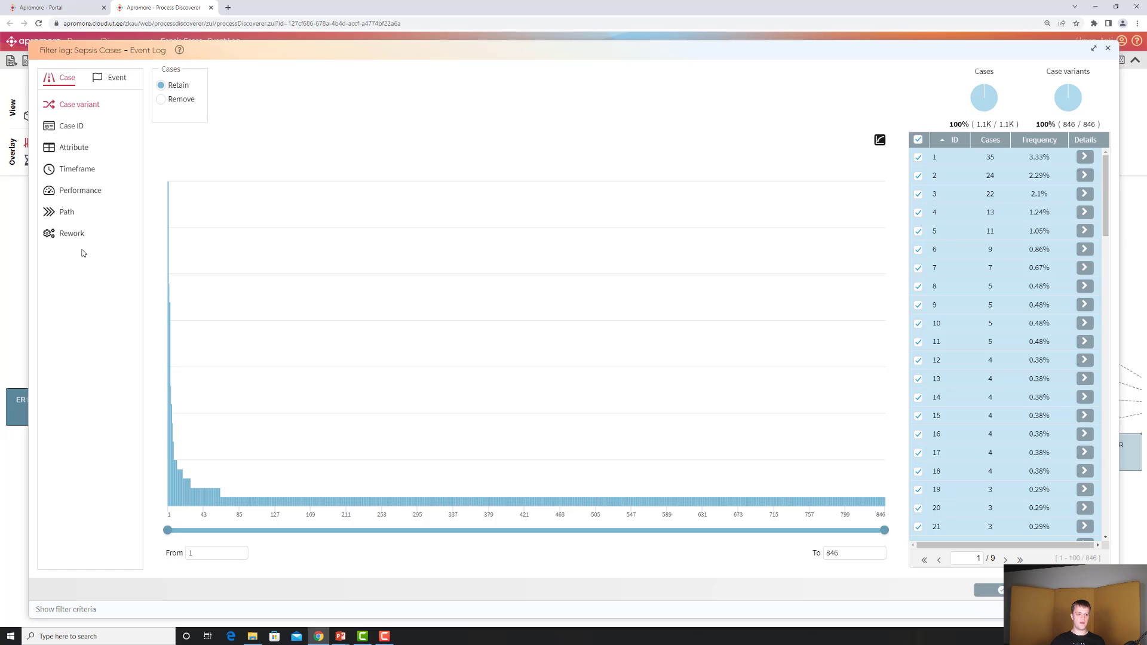
left_click(73, 152)
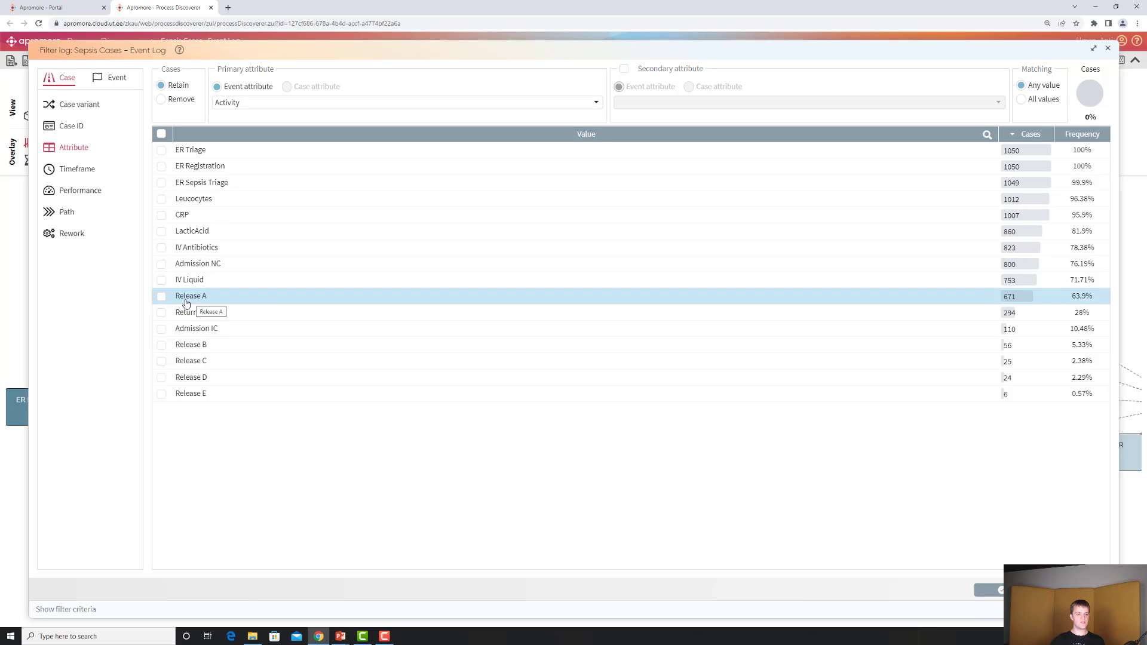
left_click(162, 297)
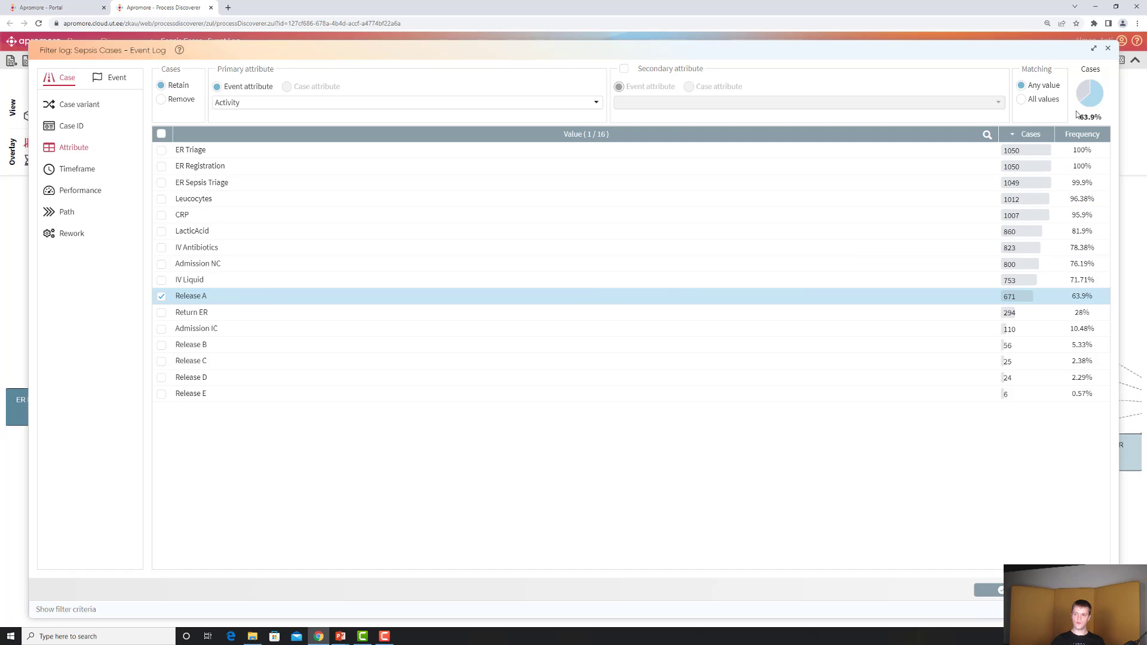
left_click(997, 591)
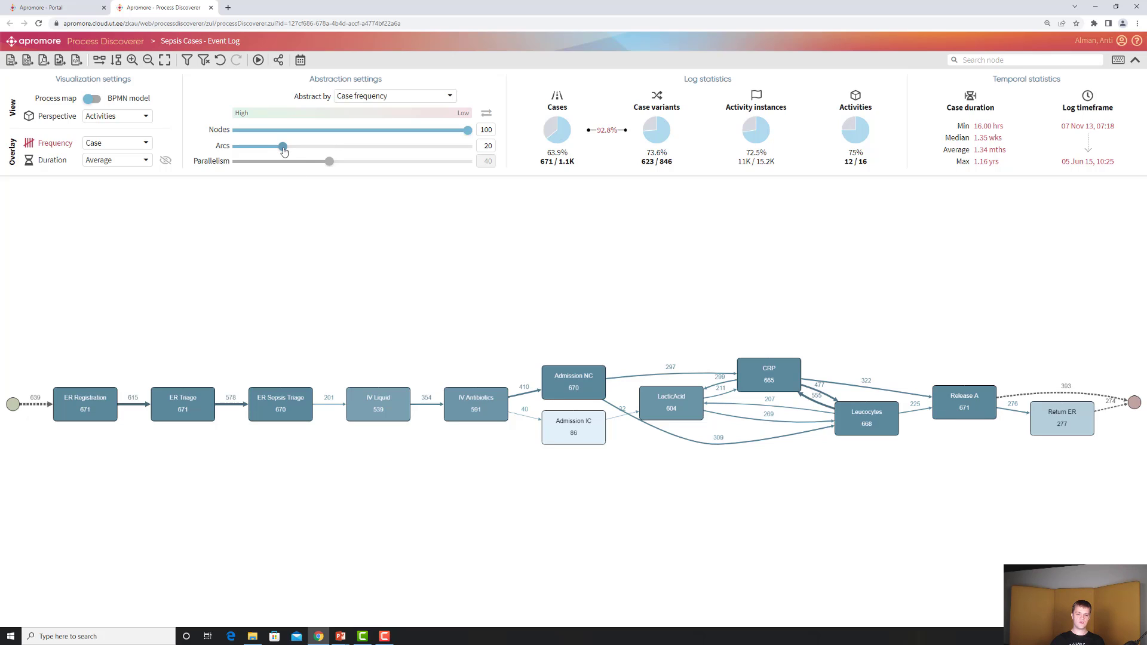
left_click_drag(285, 151, 307, 152)
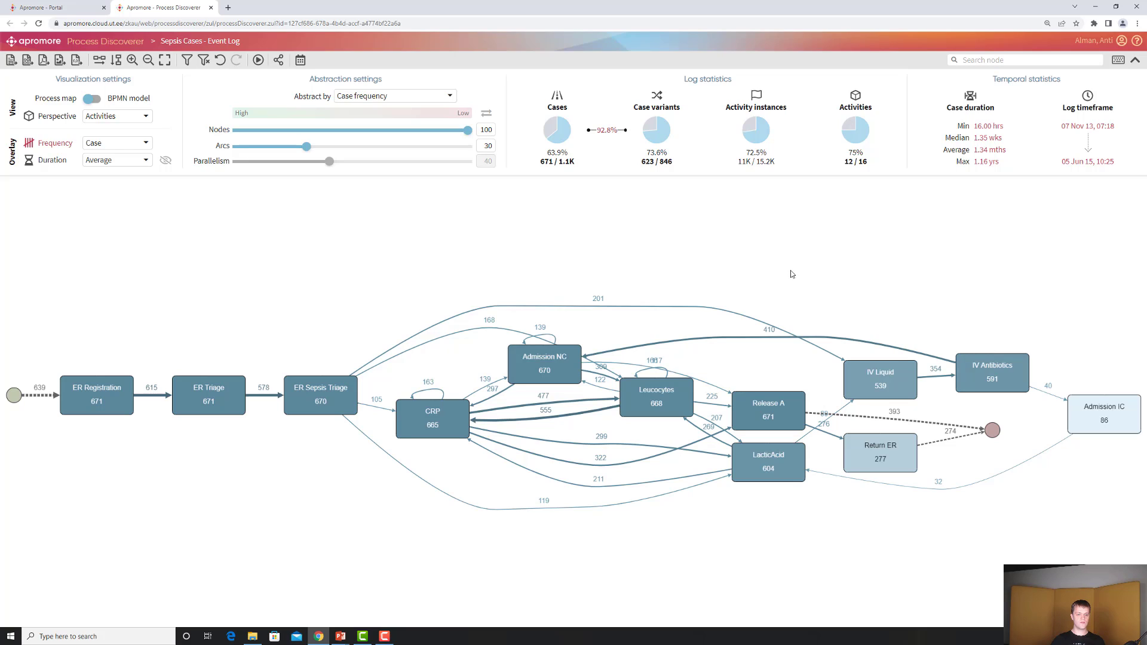
Add a case duration performance filter retaining cases lasting at most 2 months, and apply the filters
left_click(187, 61)
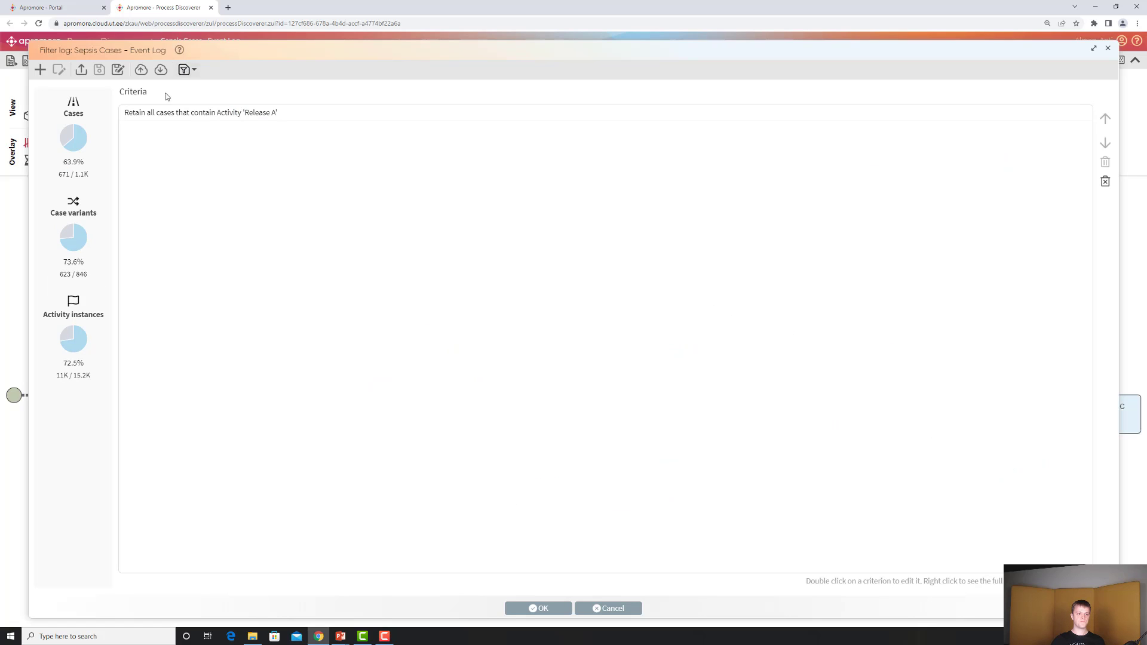
left_click(163, 120)
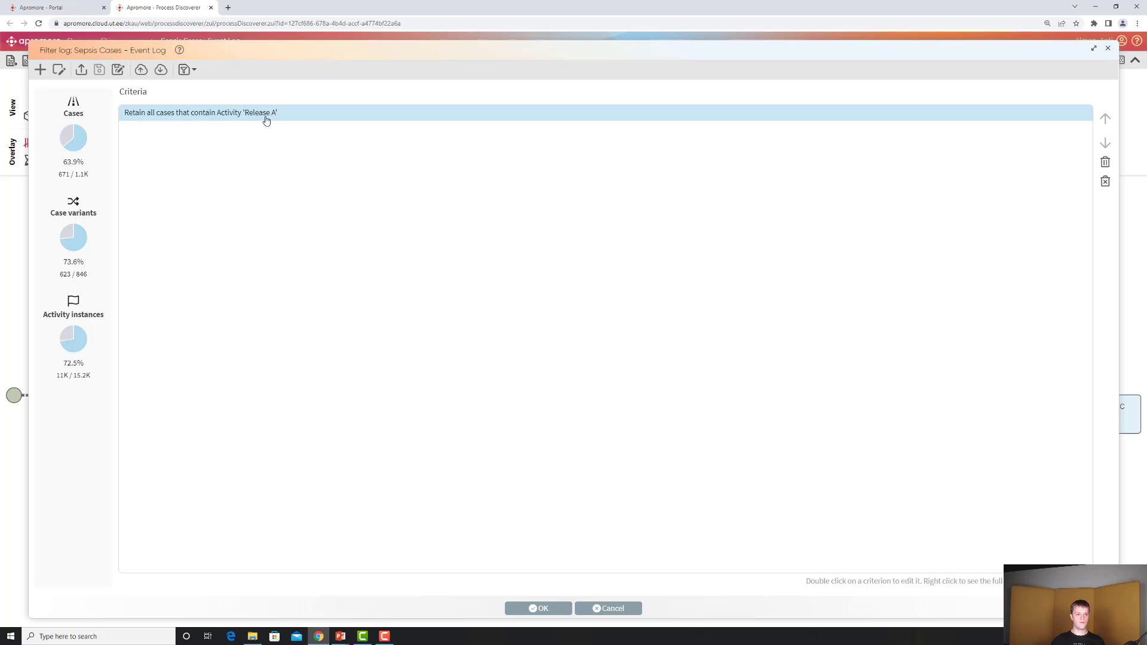
left_click(38, 71)
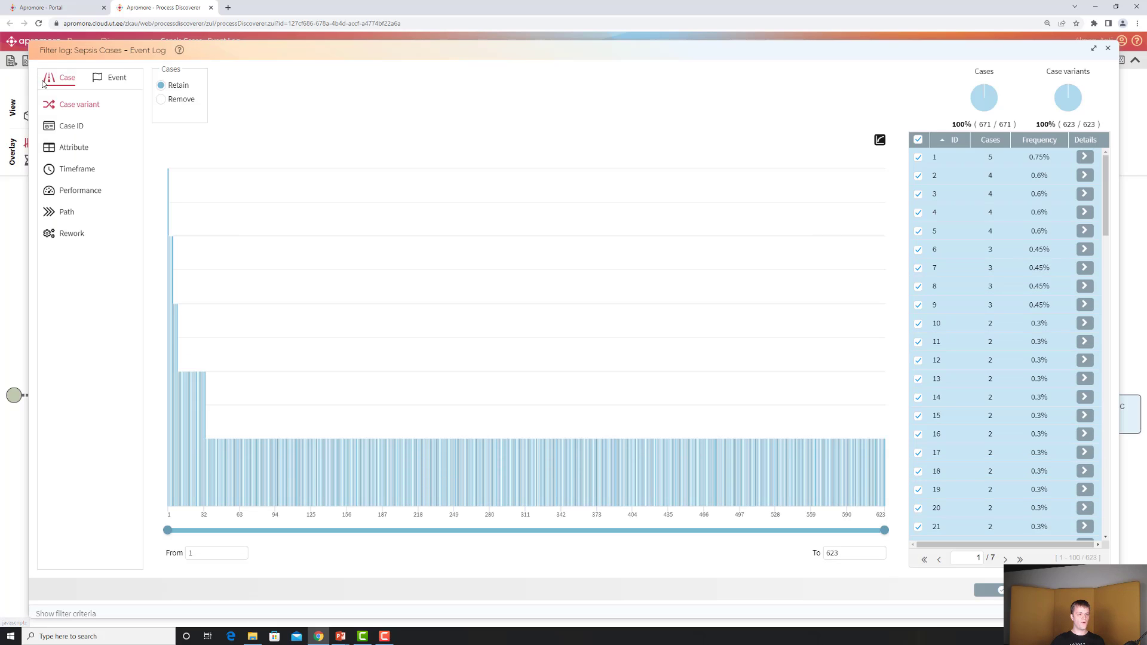
left_click(80, 194)
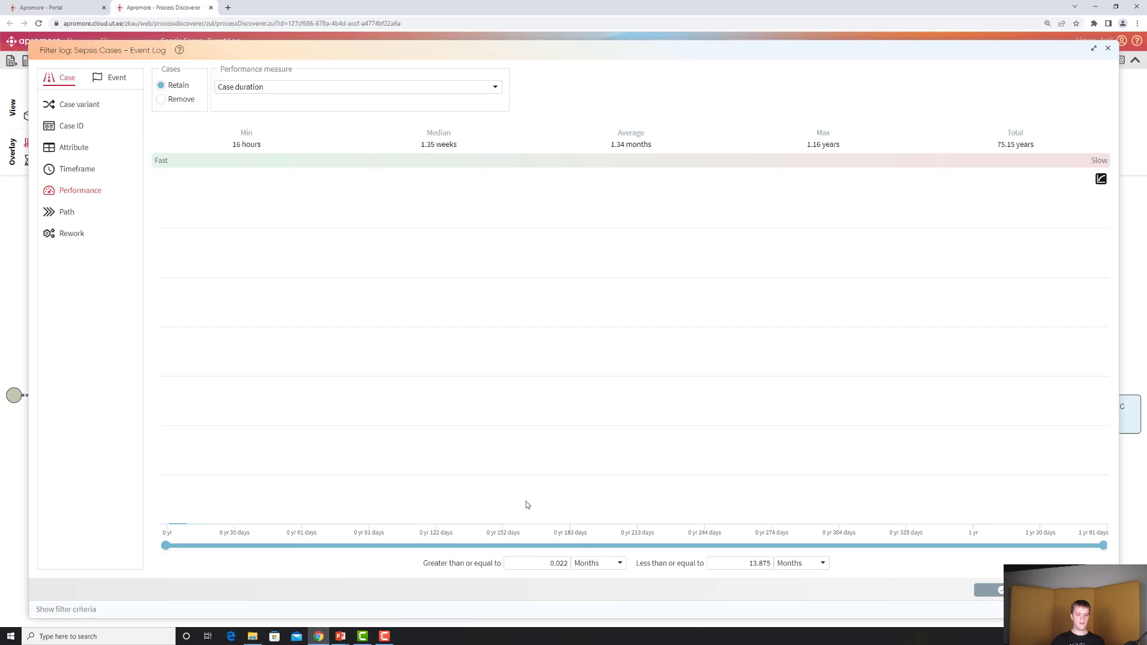
left_click_drag(743, 562, 794, 568)
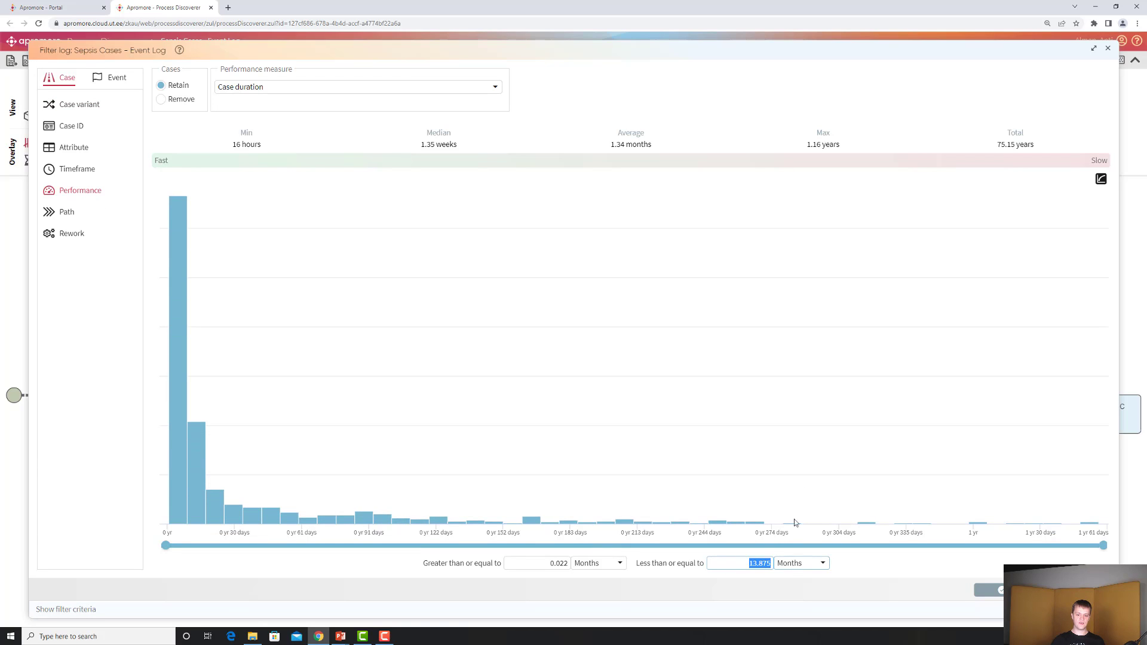
type("2")
left_click(813, 567)
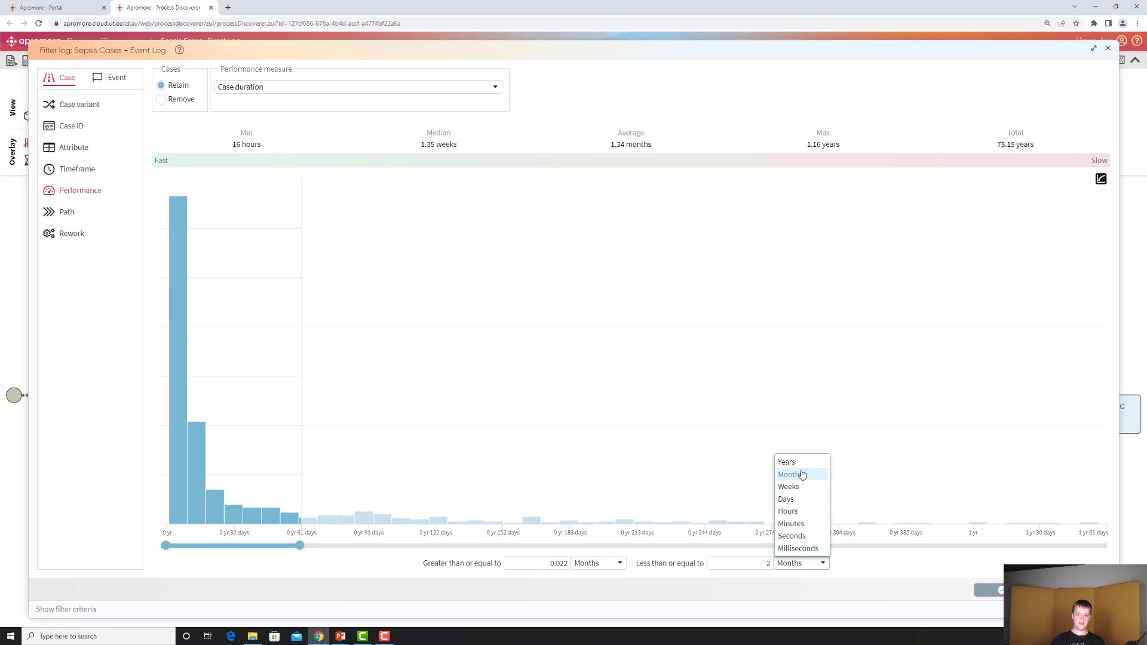
left_click(789, 487)
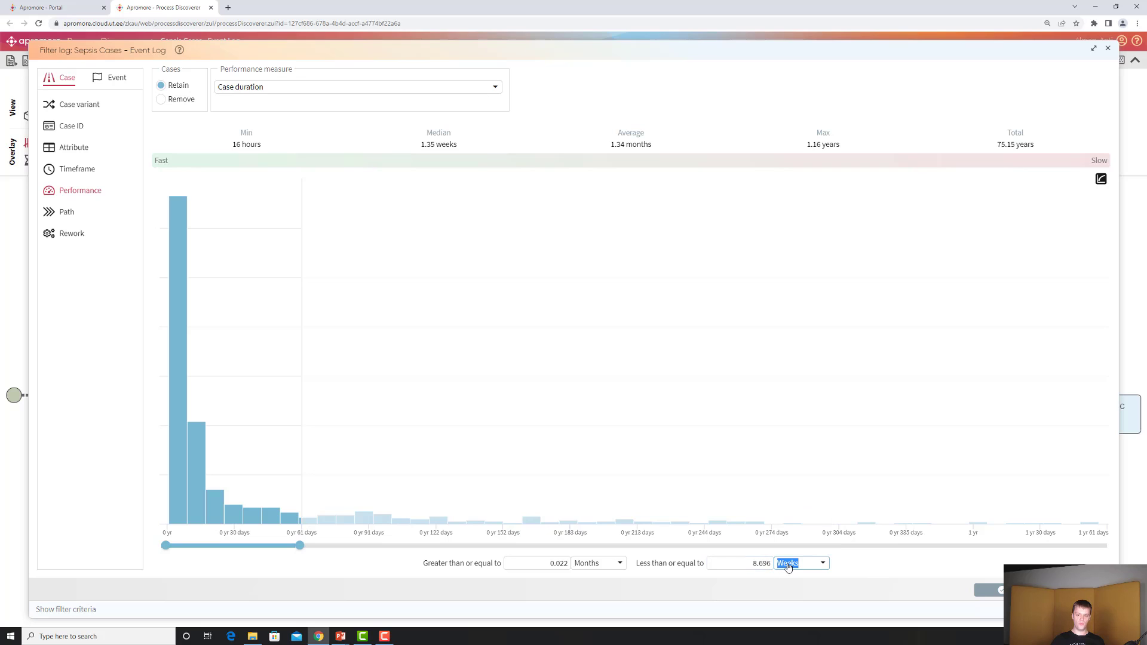
left_click(995, 593)
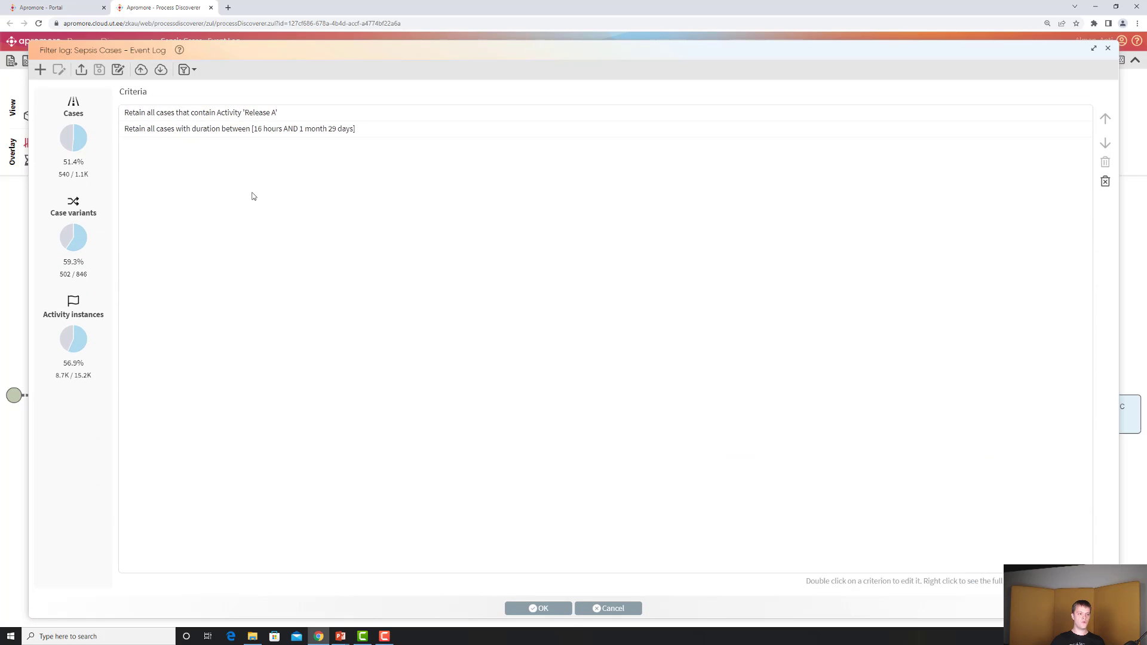
left_click_drag(65, 162, 87, 164)
left_click(539, 609)
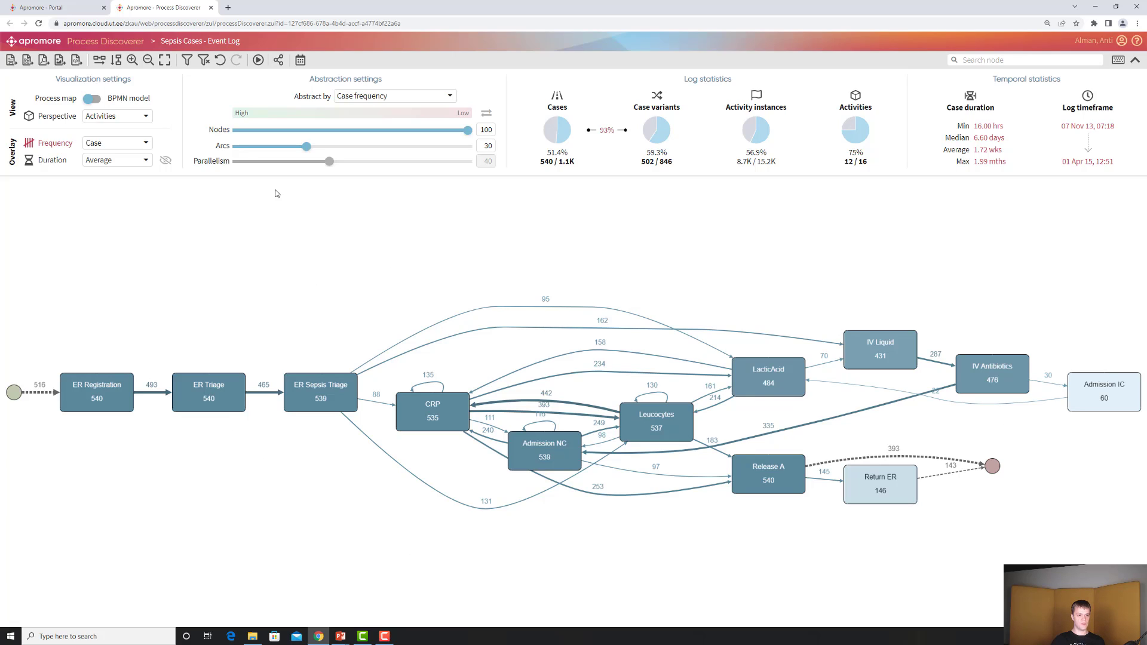
Add a rework filter retaining cases where Admission NC occurs at least 2 times, and apply the filters
left_click(187, 62)
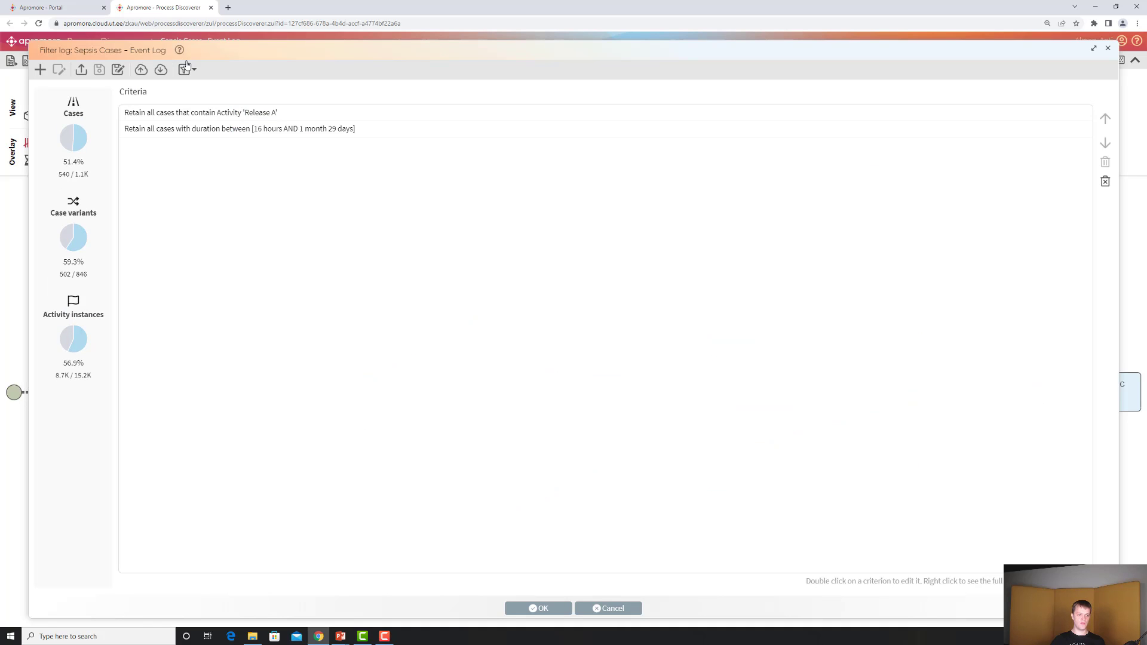
left_click(40, 70)
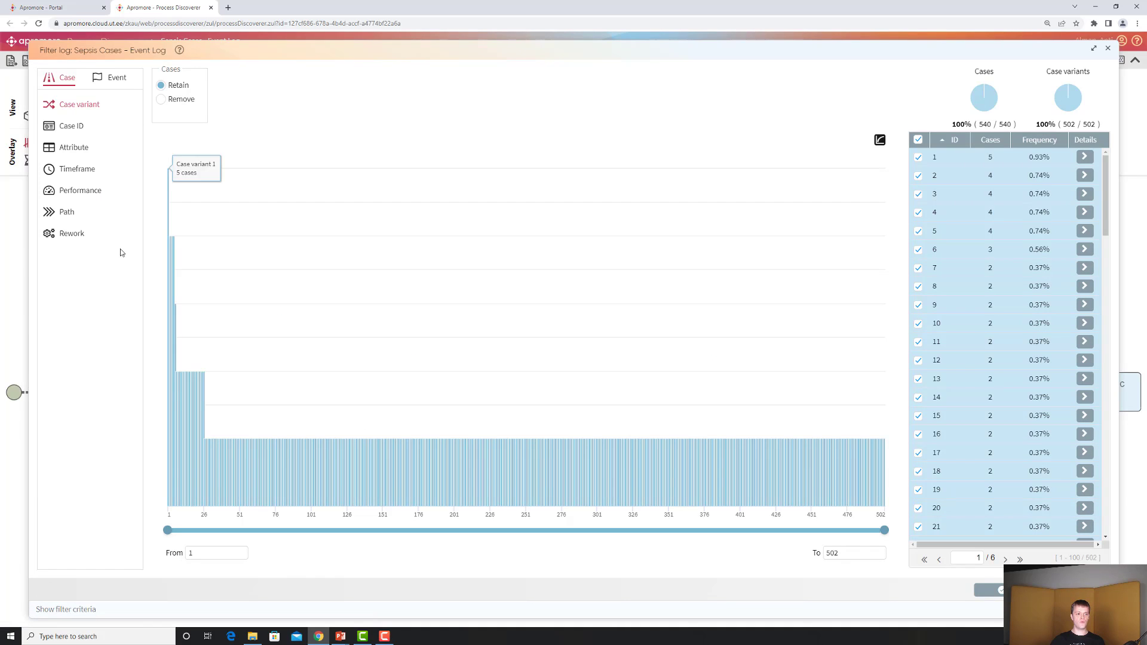
left_click(70, 238)
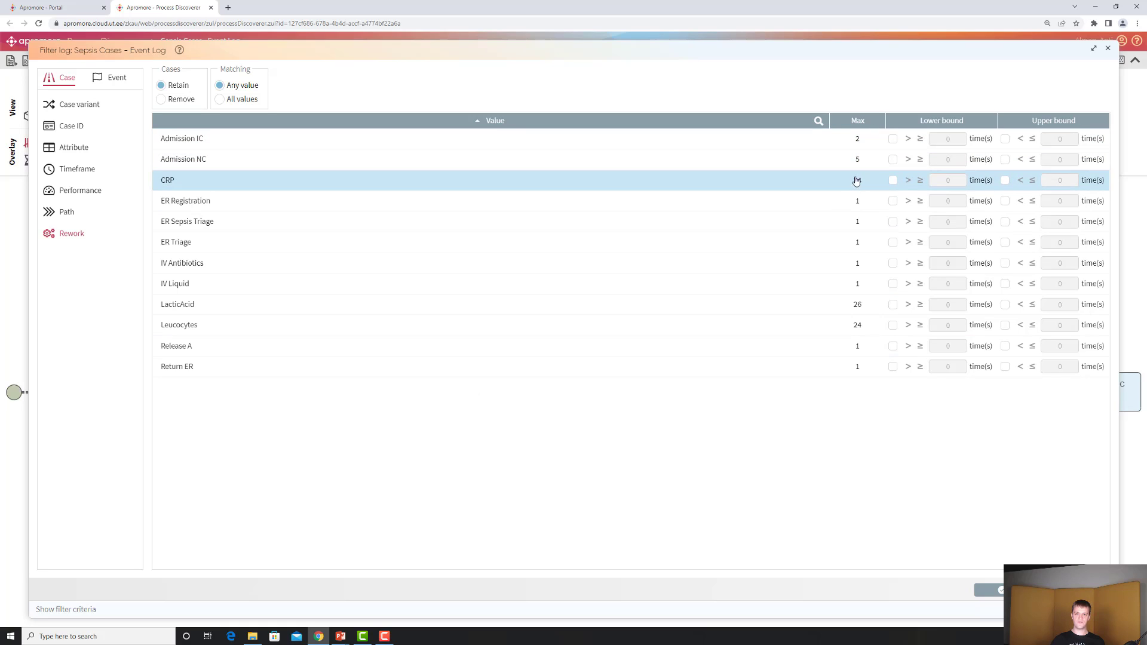
left_click(893, 161)
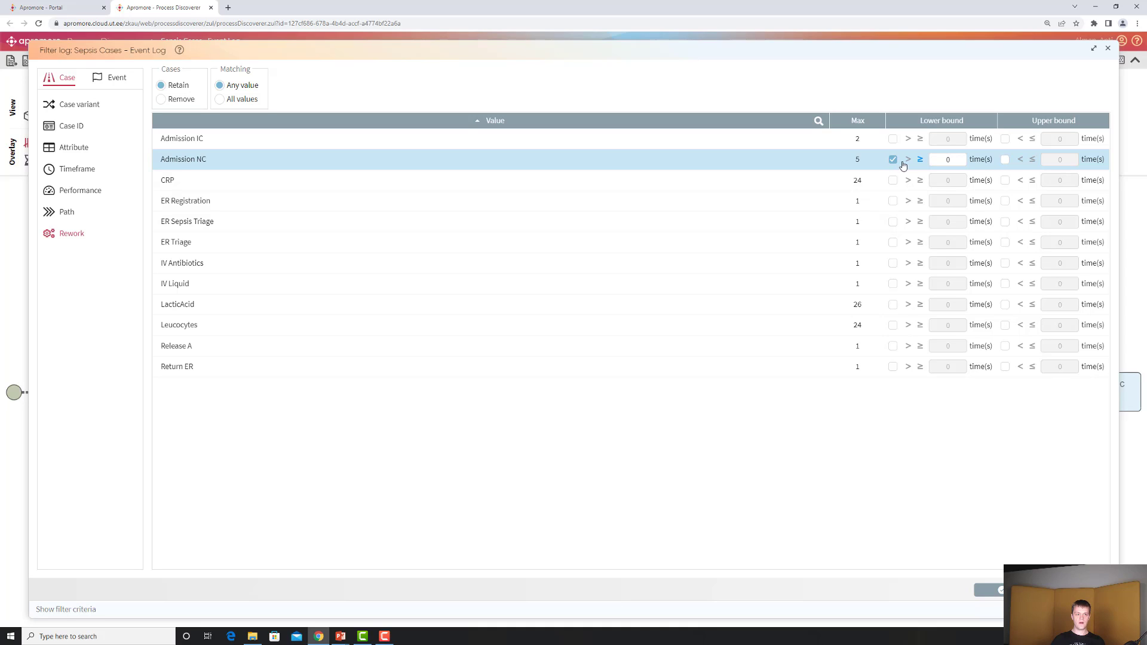
left_click(948, 160)
double_click(948, 159)
type("2")
left_click(946, 517)
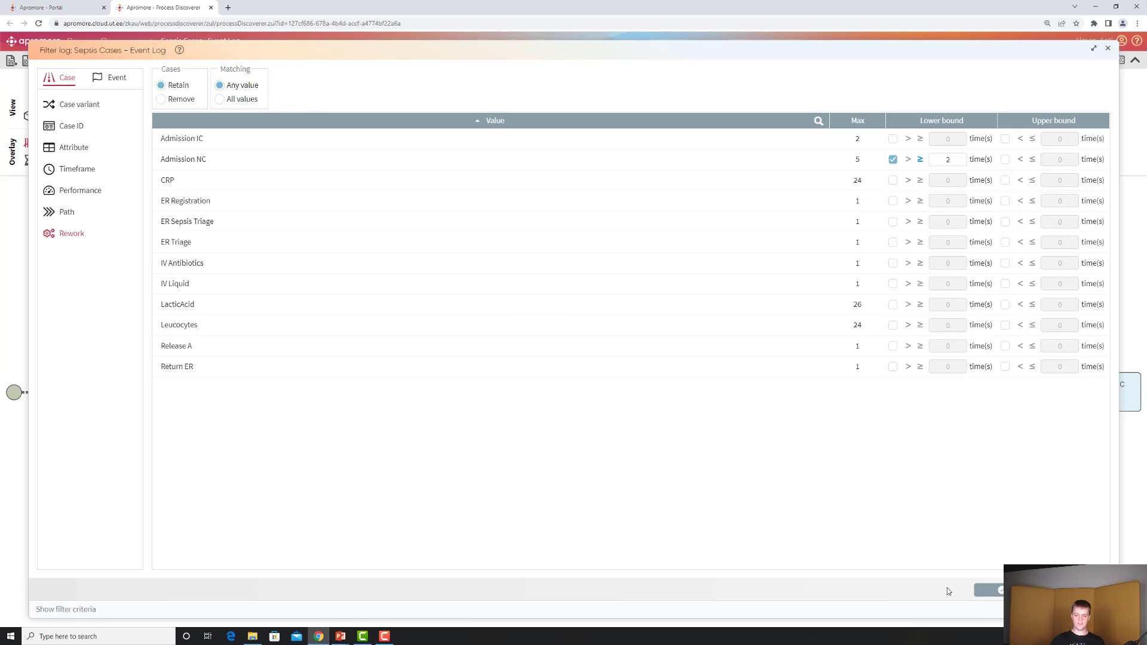
left_click(987, 591)
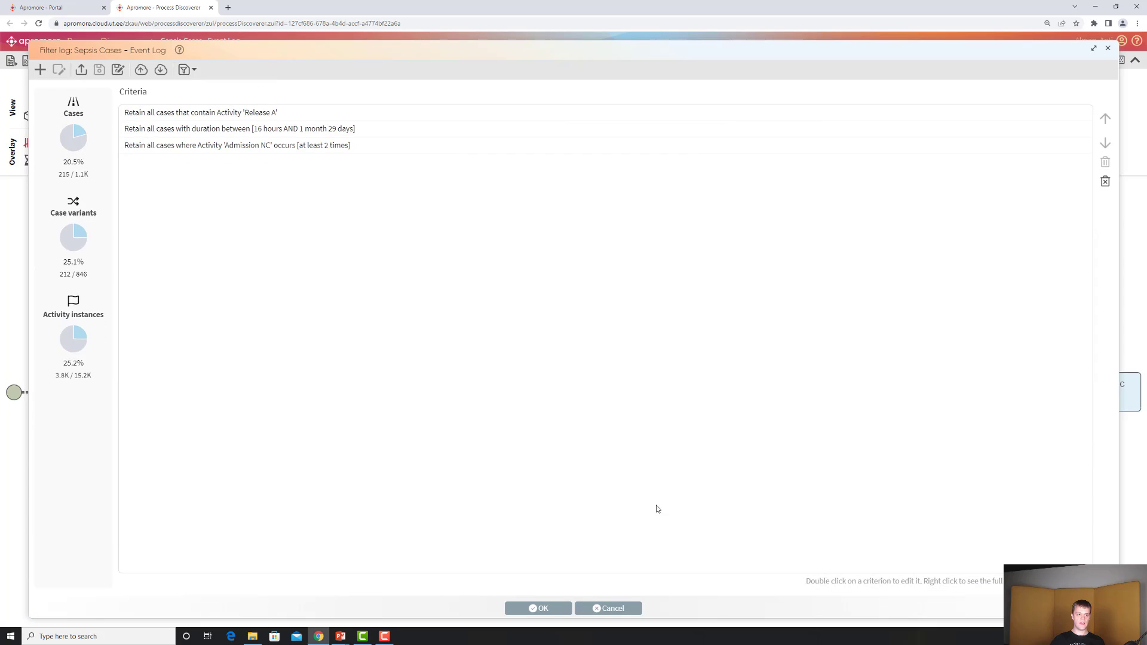
left_click_drag(63, 162, 87, 164)
left_click(543, 609)
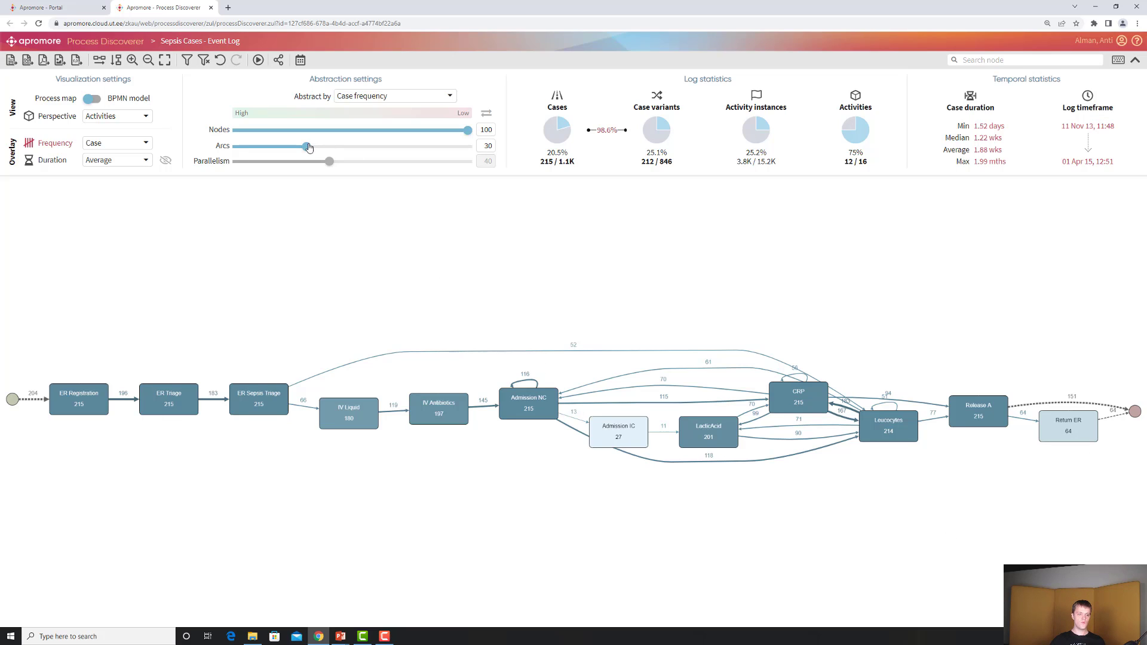
Raise the arcs abstraction setting to 40
left_click_drag(307, 149, 329, 151)
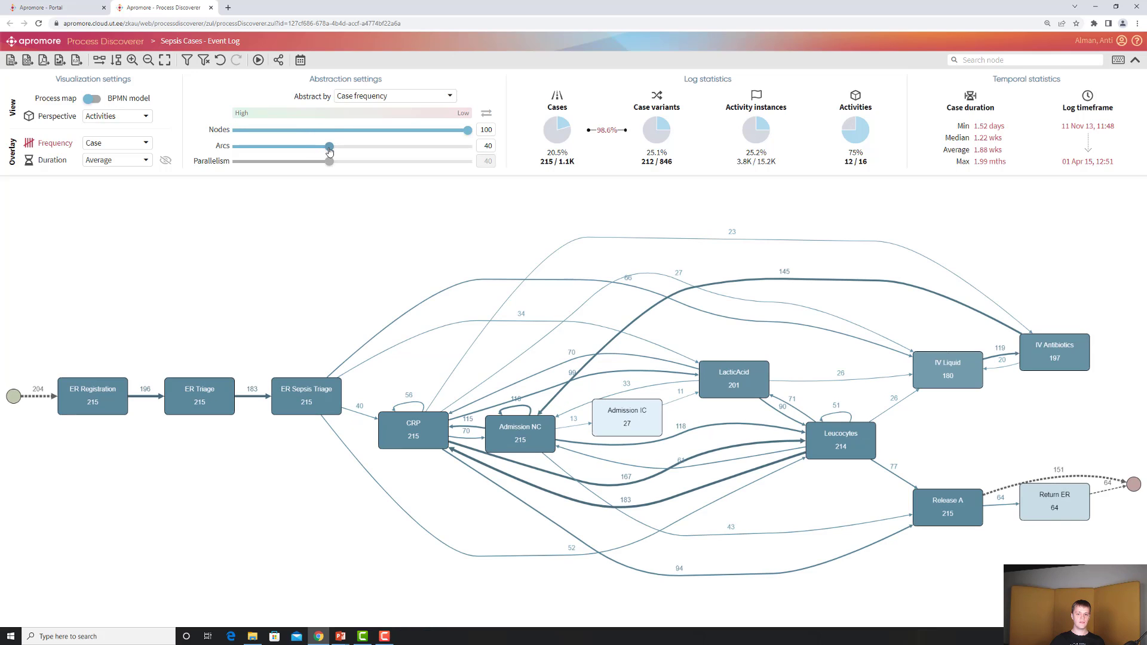
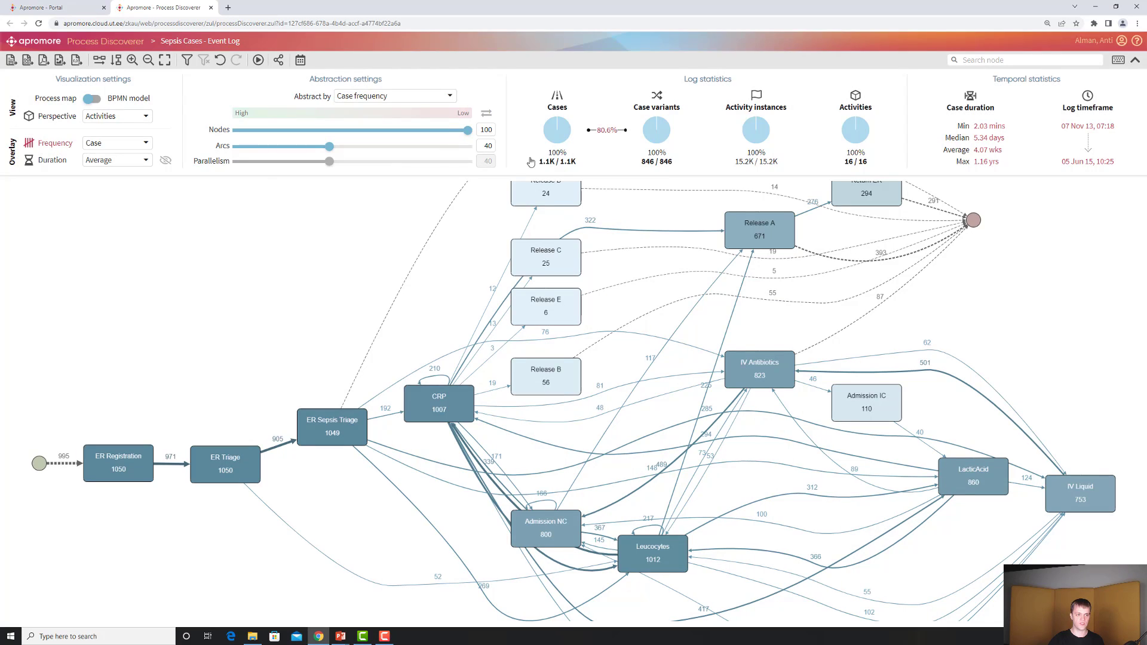
Lower the arcs abstraction setting to 10
left_click_drag(323, 150, 260, 150)
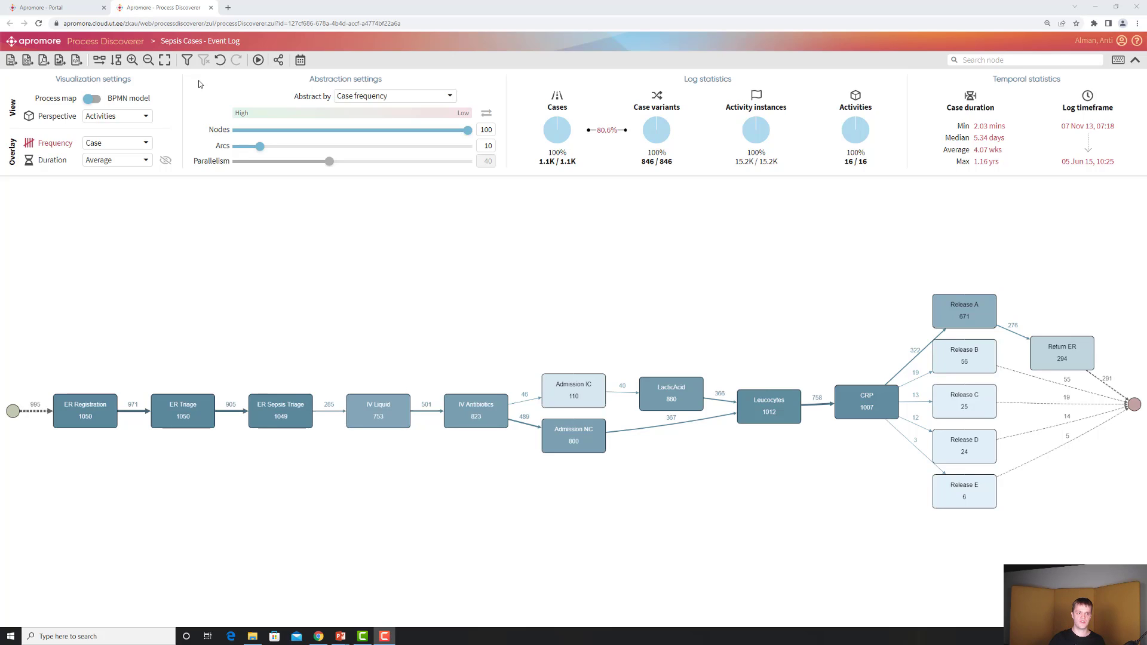
Add a path filter retaining cases where ER Registration is eventually followed by ER Triage within an upper bound of 2 hours
left_click(189, 62)
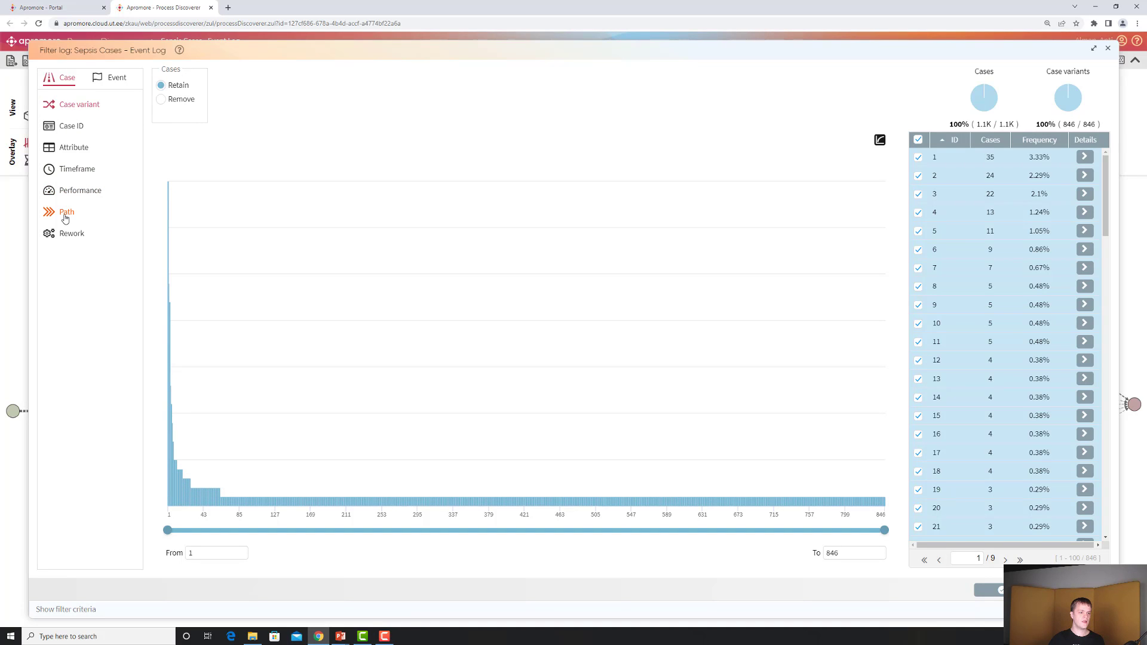
left_click(66, 216)
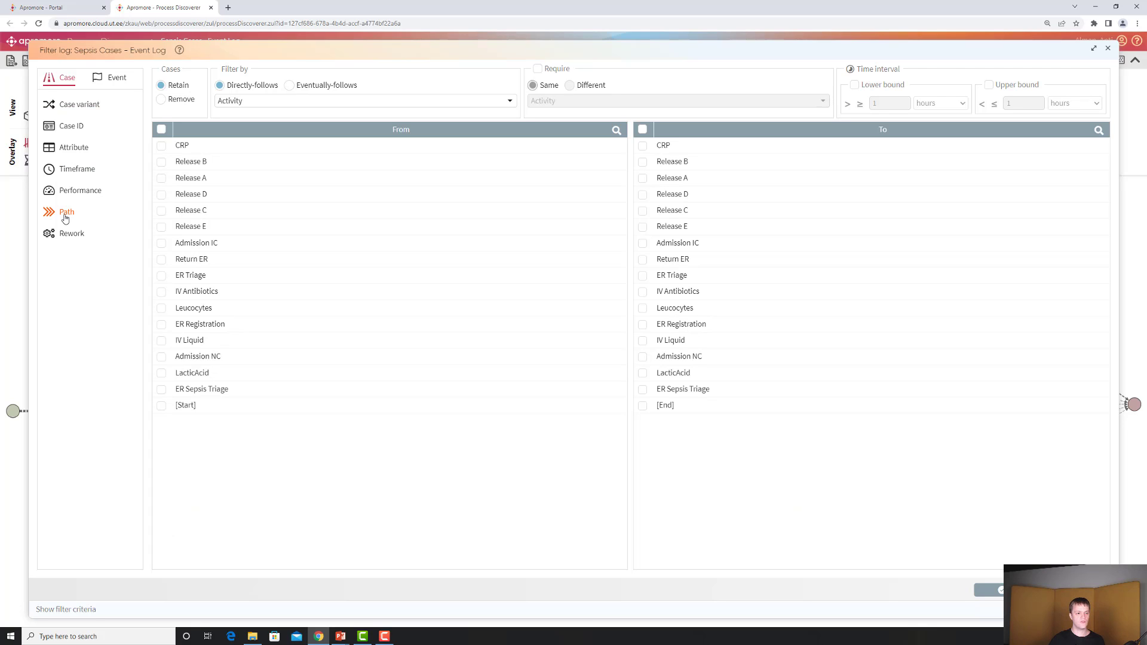
left_click(162, 327)
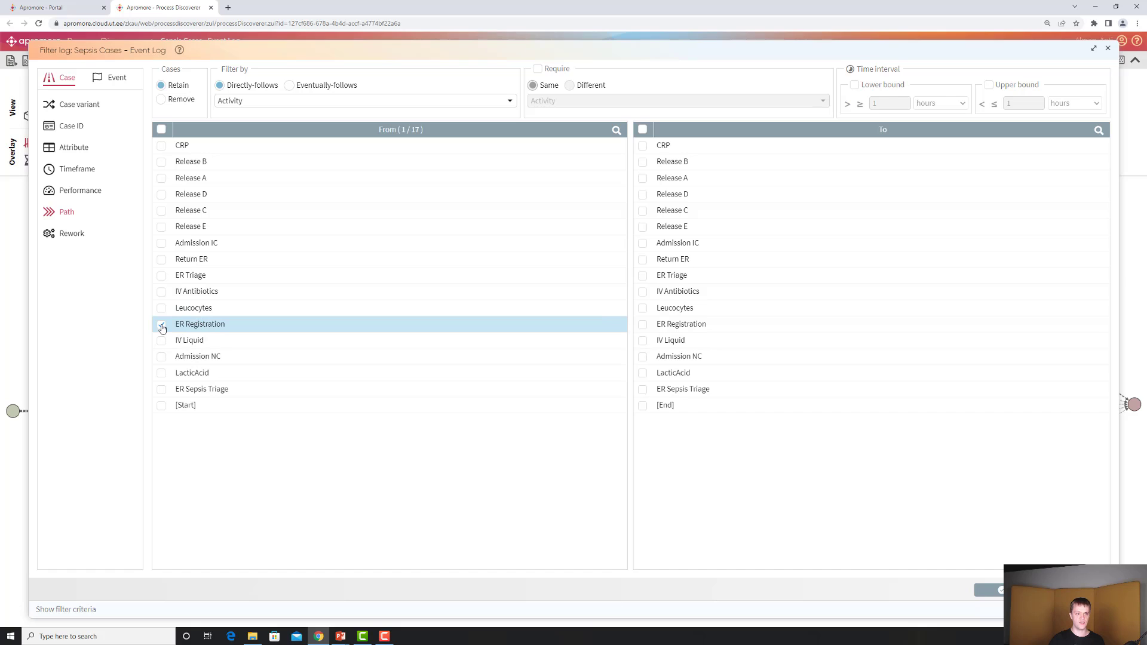
left_click(289, 85)
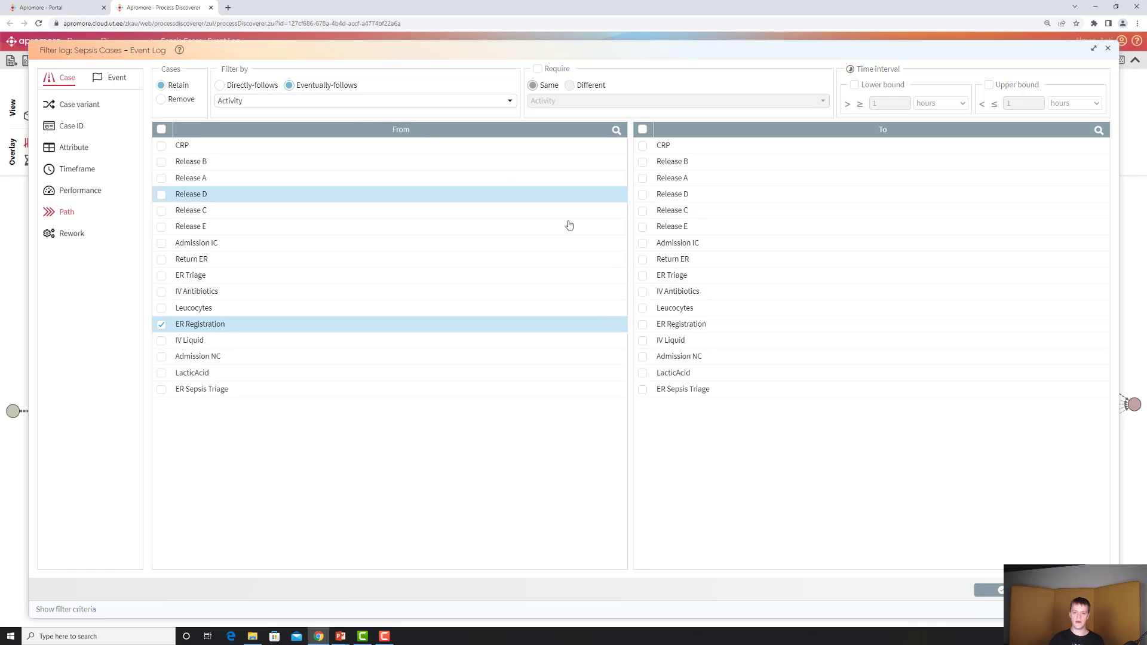
left_click(643, 277)
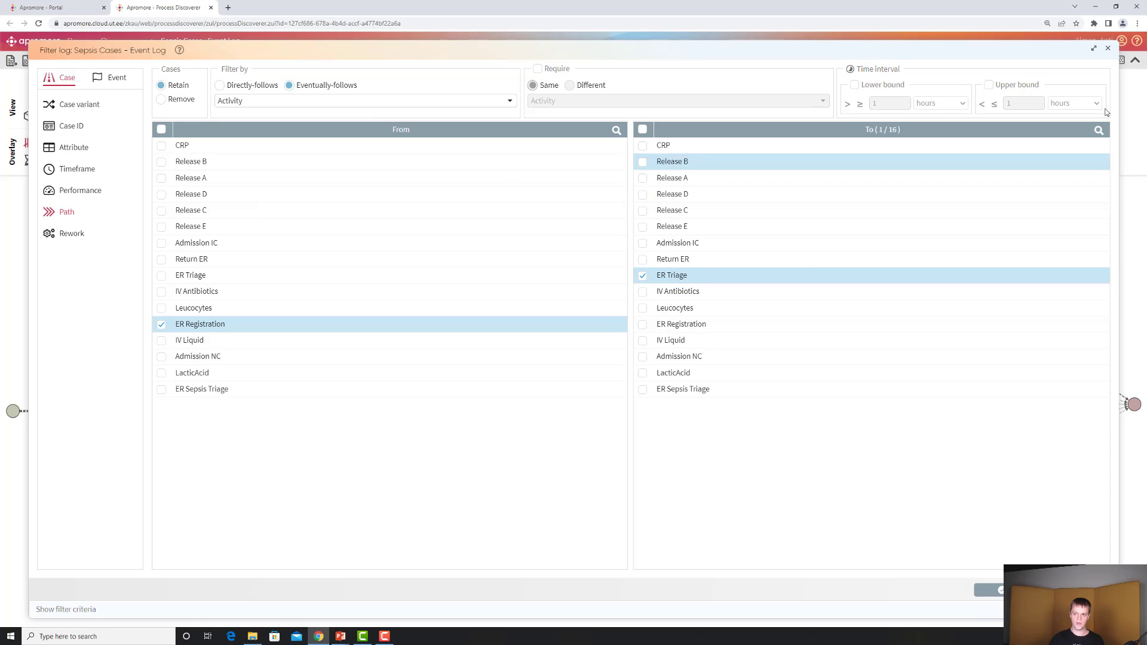
left_click(990, 85)
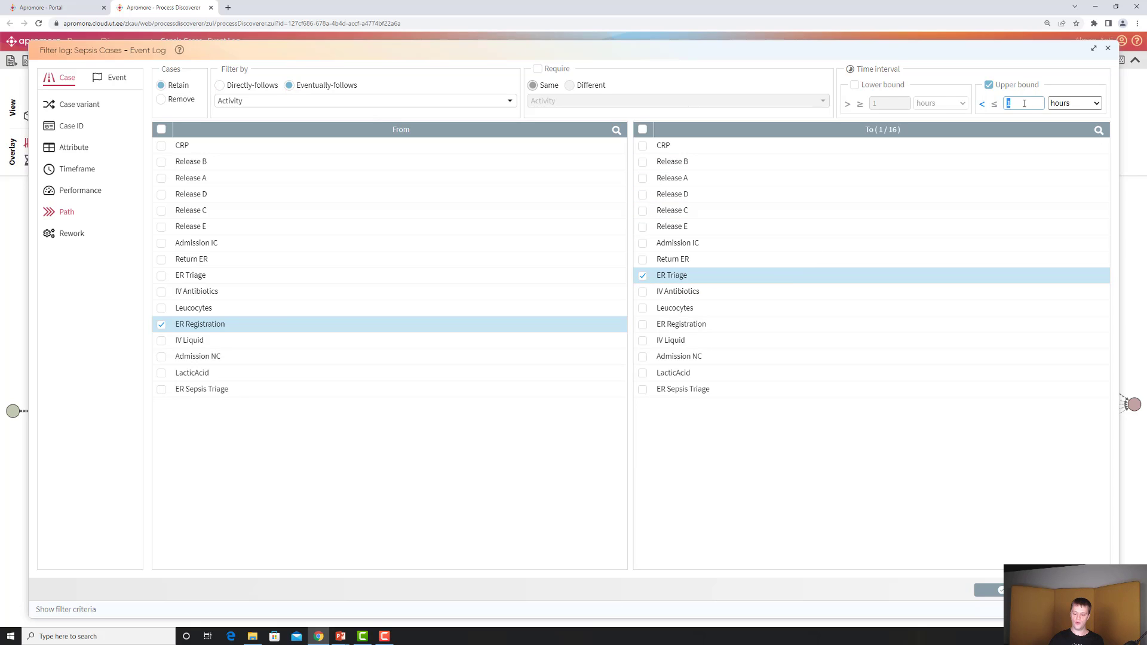
key("BackSpace")
type("2")
left_click(969, 75)
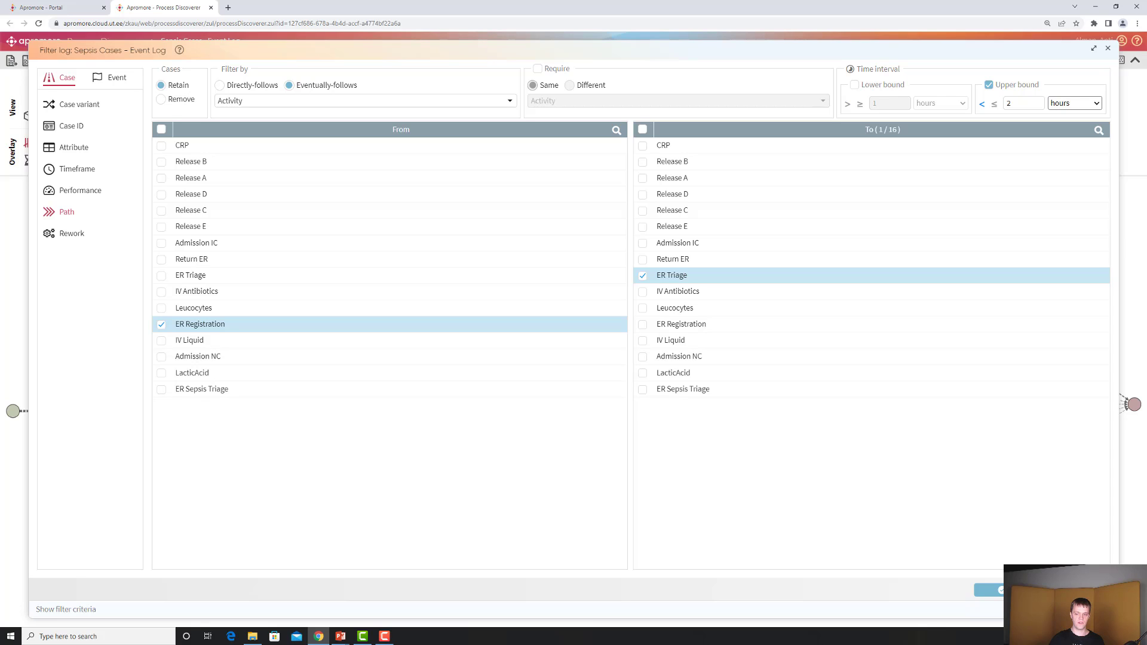
left_click(993, 591)
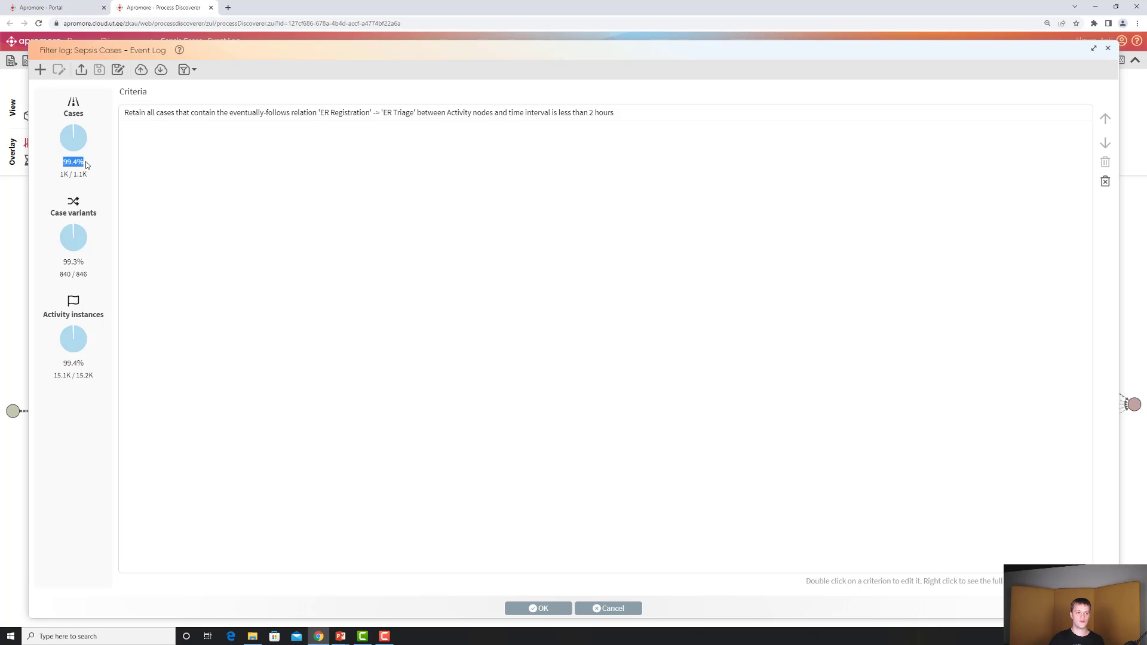
Reopen the ER Registration to ER Triage path filter criterion for editing
left_click_drag(62, 163, 87, 164)
left_click(167, 114)
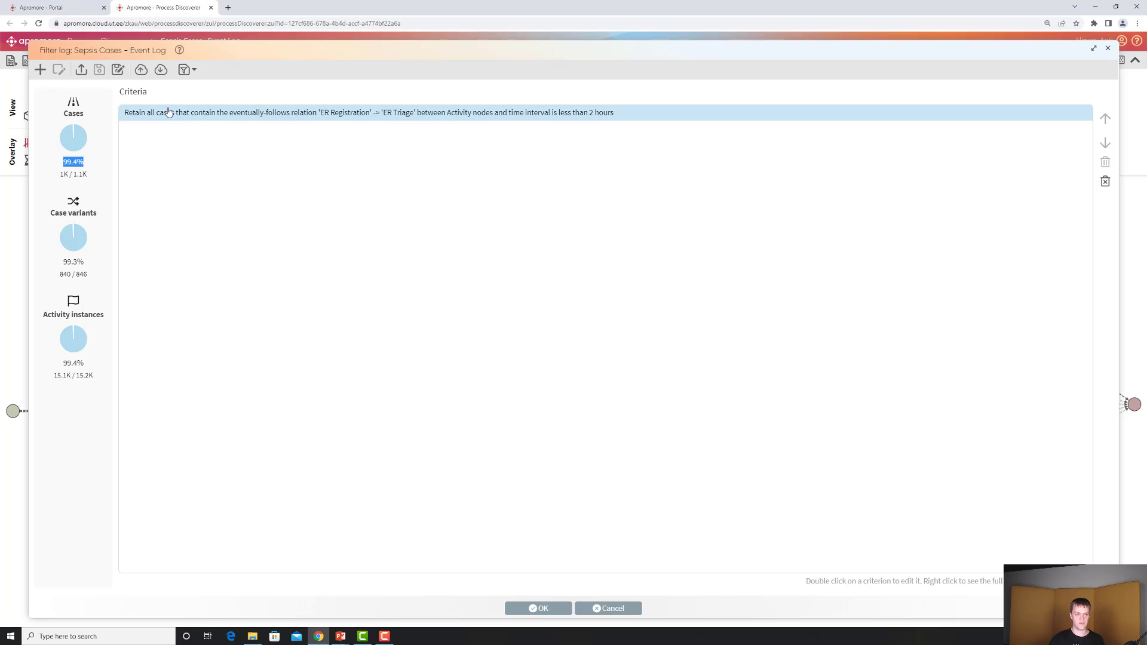
double_click(170, 115)
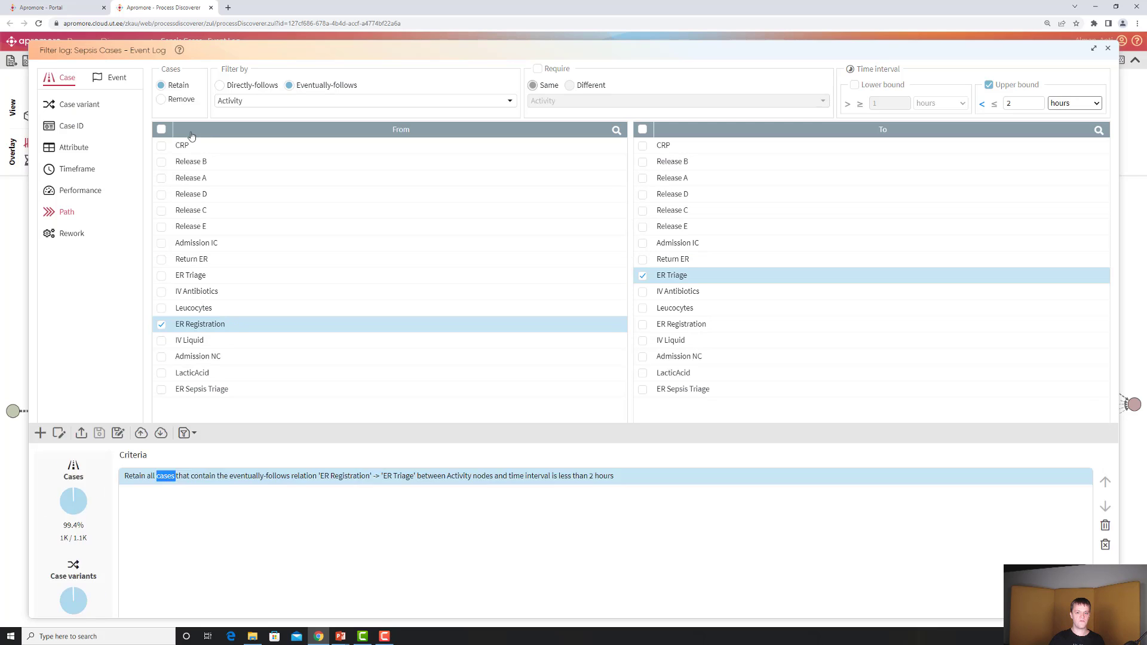
left_click(855, 85)
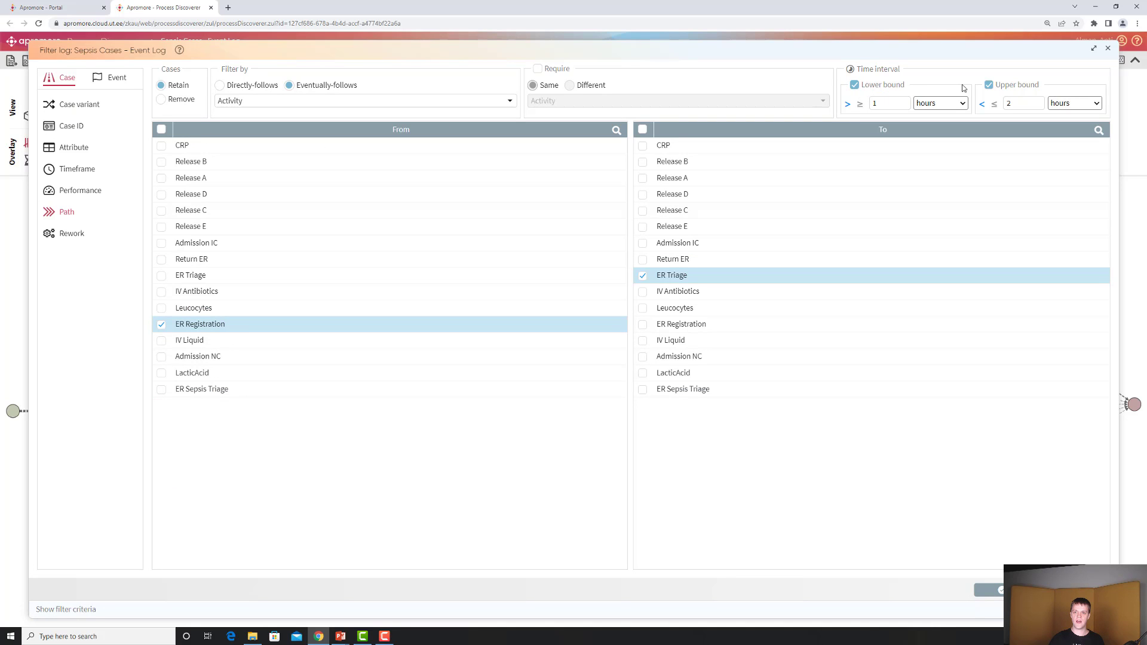
left_click(989, 86)
double_click(889, 103)
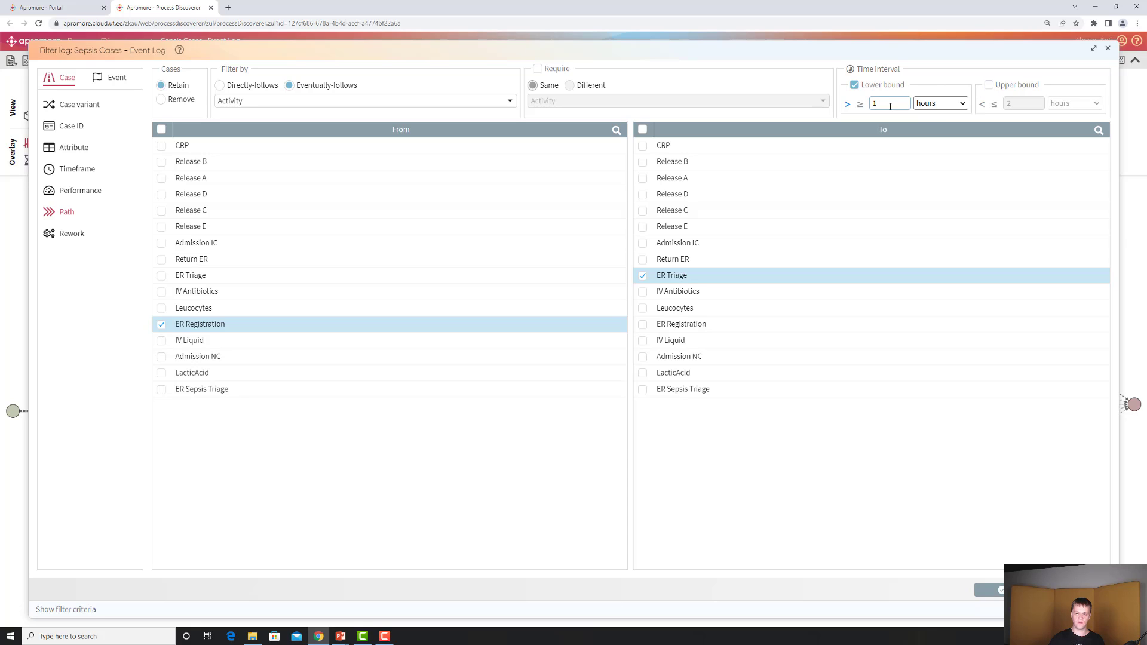
type("2")
left_click(922, 84)
left_click(855, 86)
left_click(989, 86)
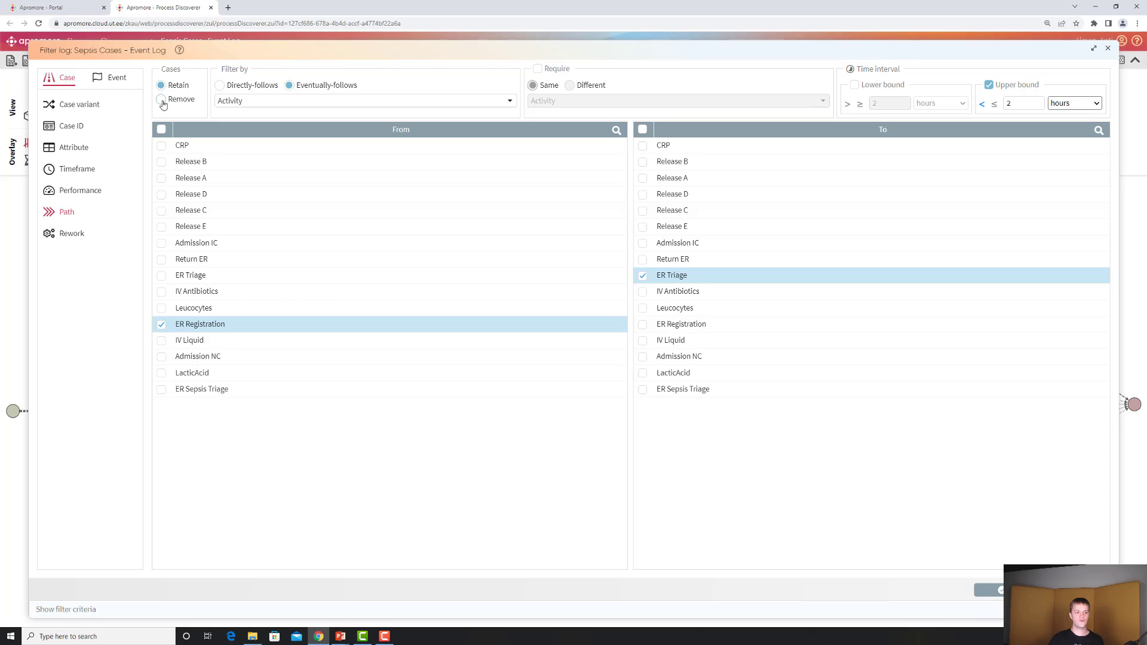
Switch the path filter to remove the matching cases, update the criterion and apply the filters
left_click(161, 99)
left_click(999, 590)
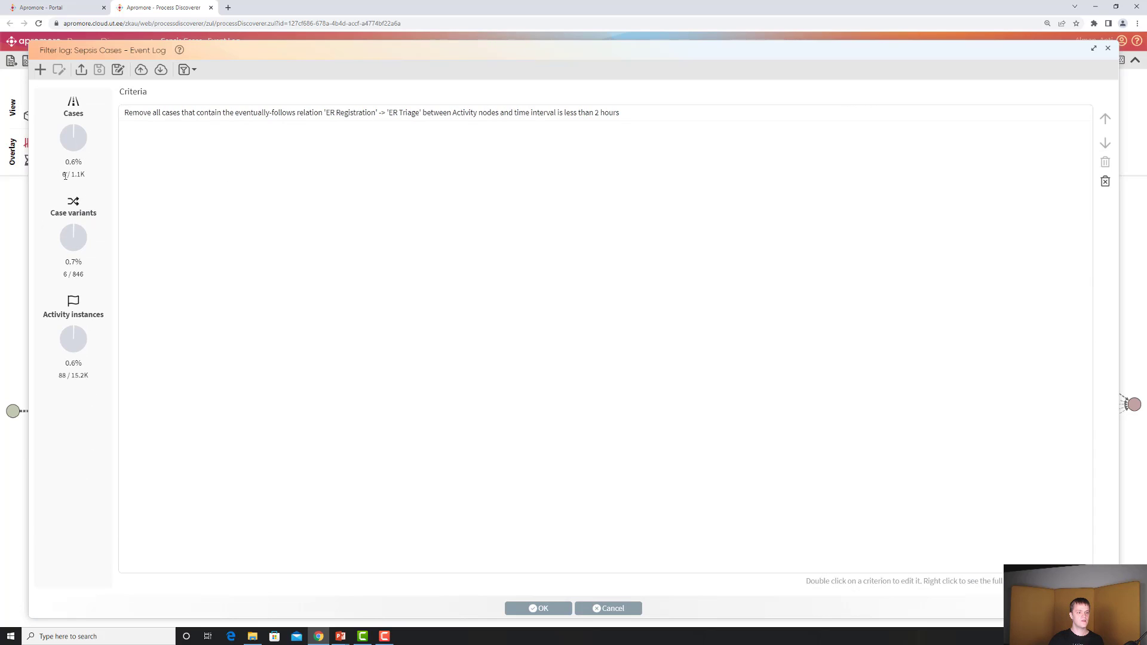
double_click(64, 175)
left_click(547, 615)
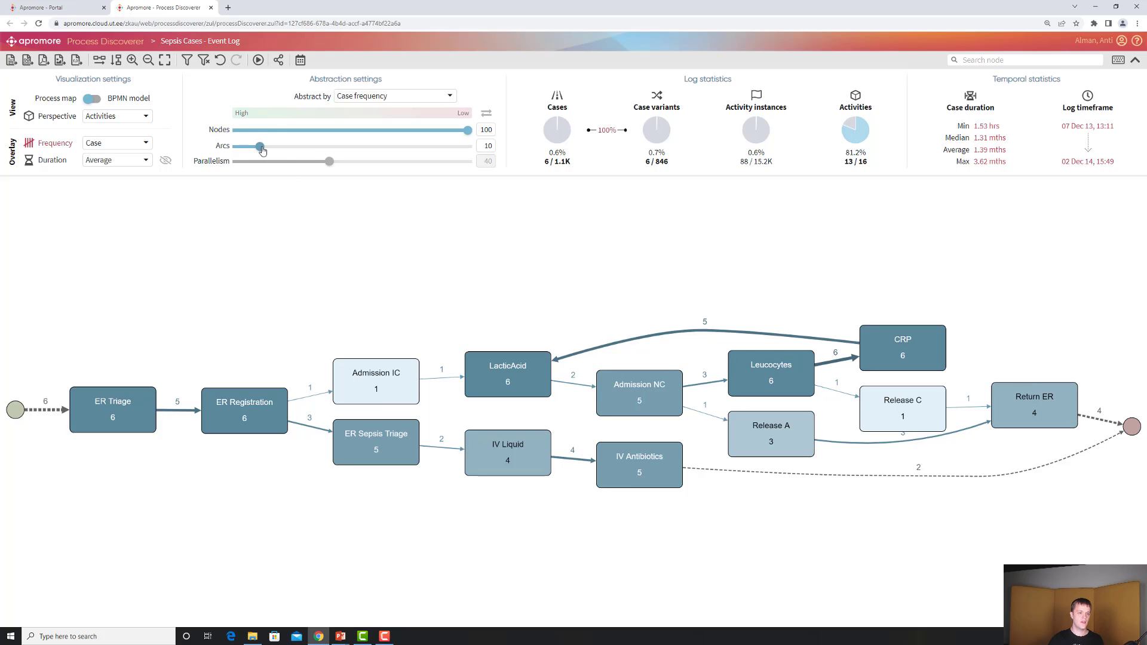
Raise the arcs abstraction setting to 90
left_click_drag(262, 151, 445, 150)
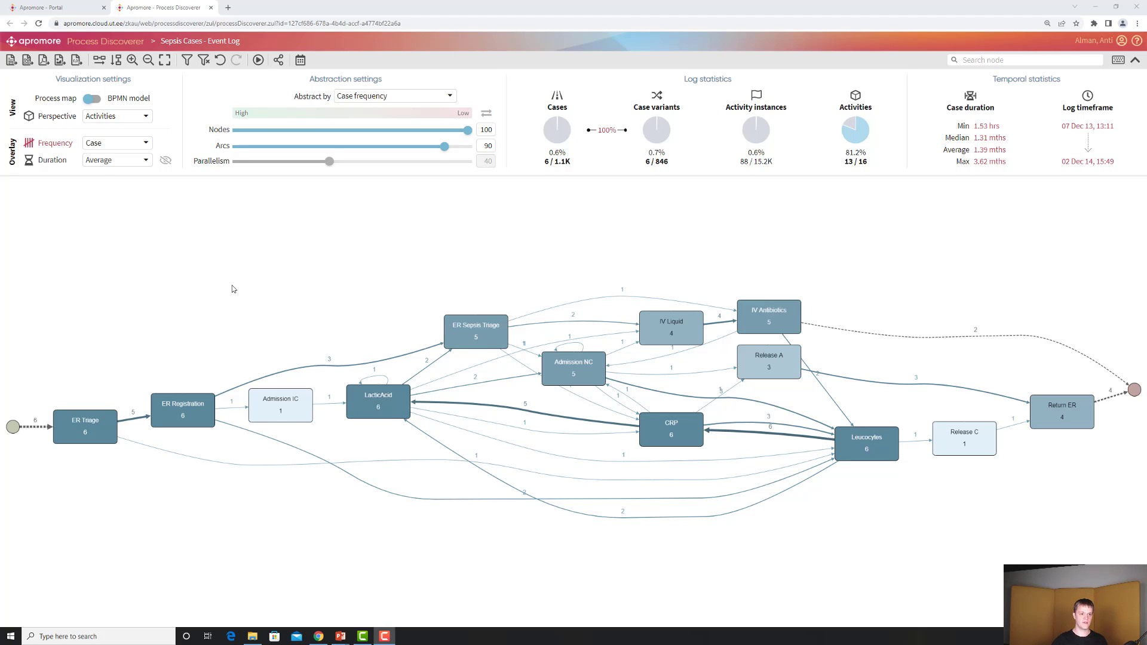
In the Portal, select Device Repair_model together with the Device Repair log and run Check conformance
left_click(70, 11)
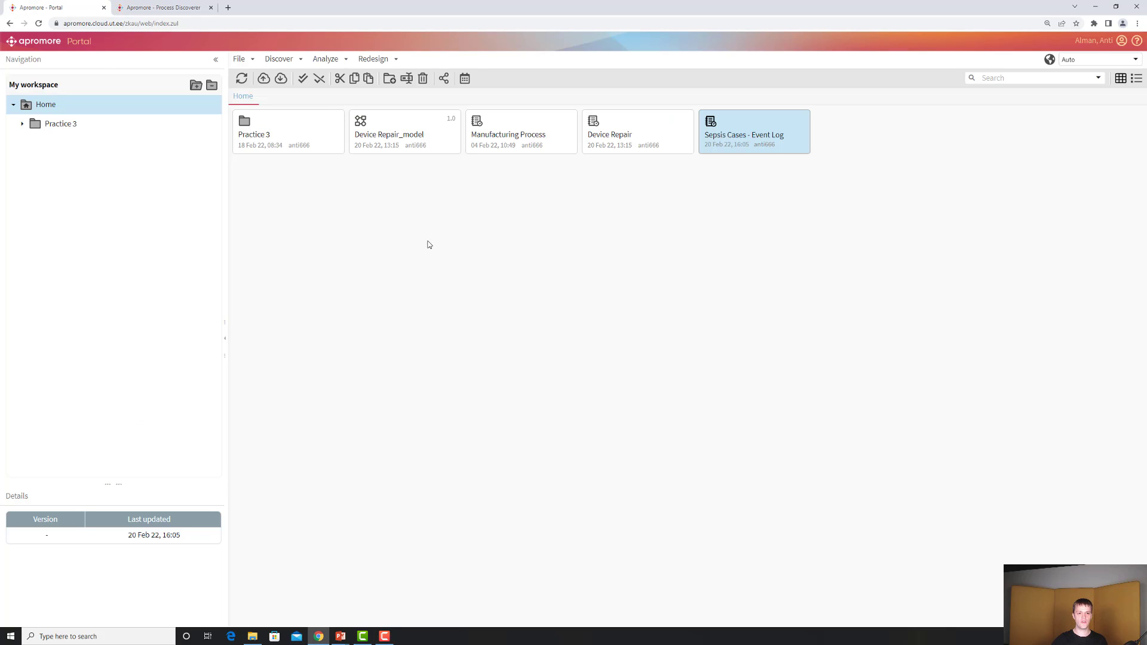
left_click(406, 142)
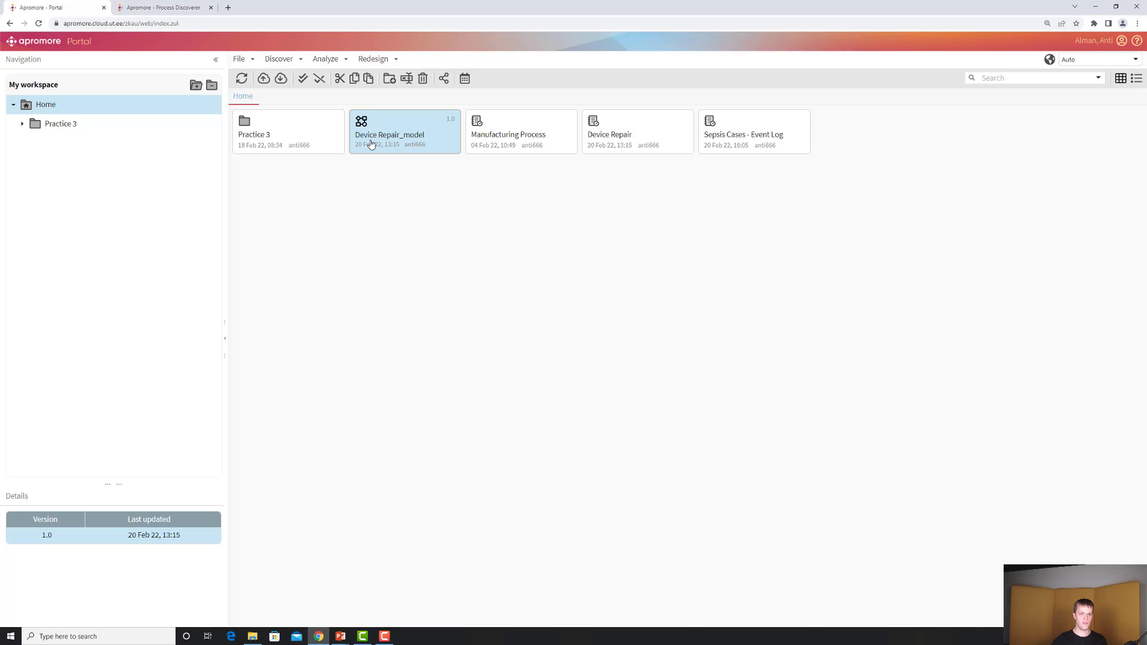
left_click(637, 138, "ctrl")
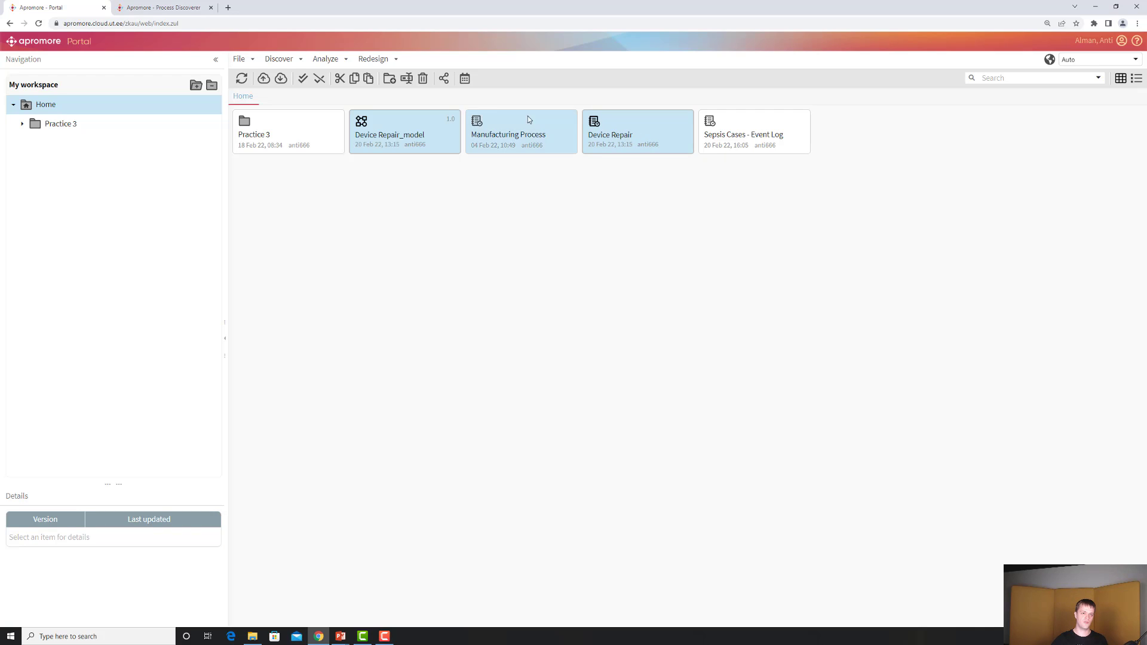
left_click(329, 61)
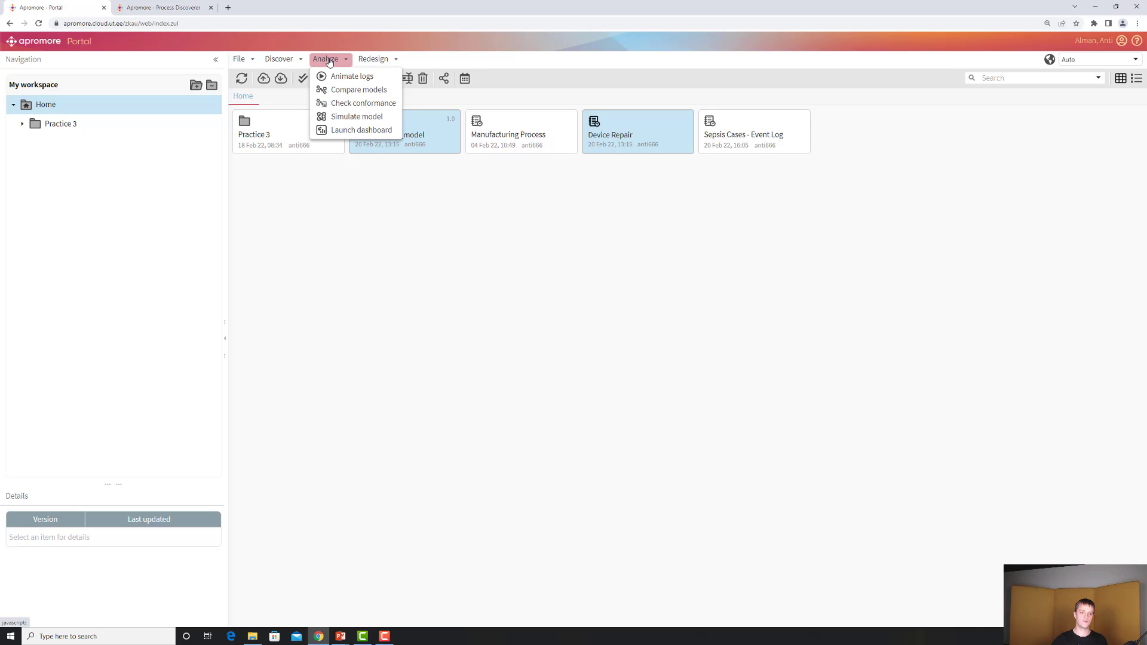
left_click(349, 105)
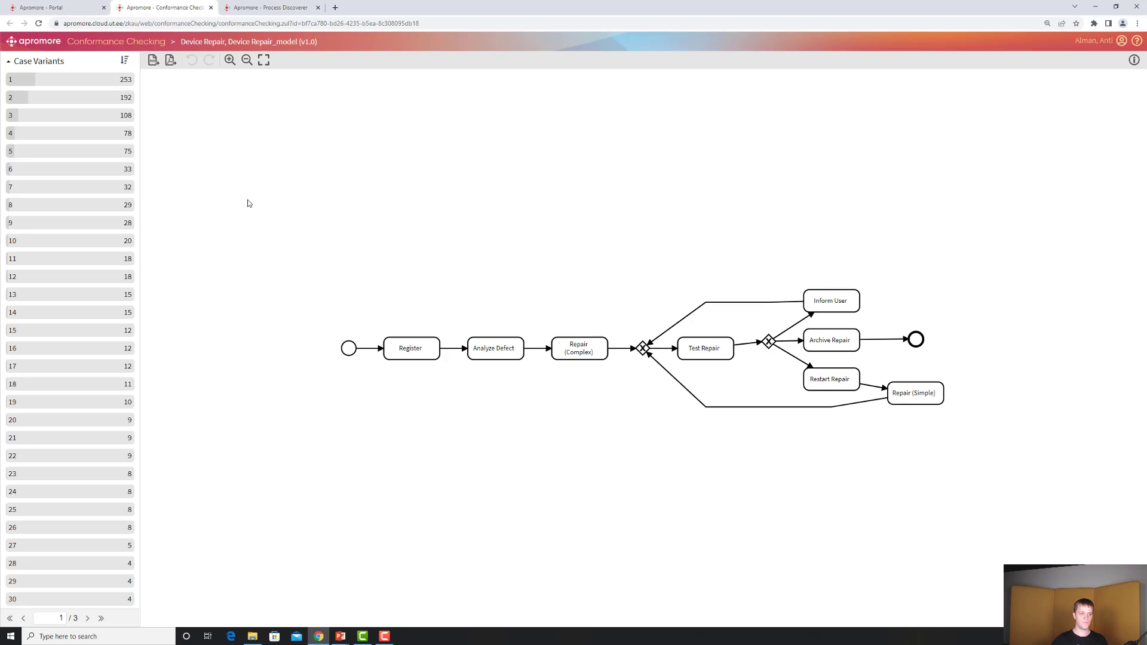
Select case variant 3 to view its deviations on the model
left_click(67, 124)
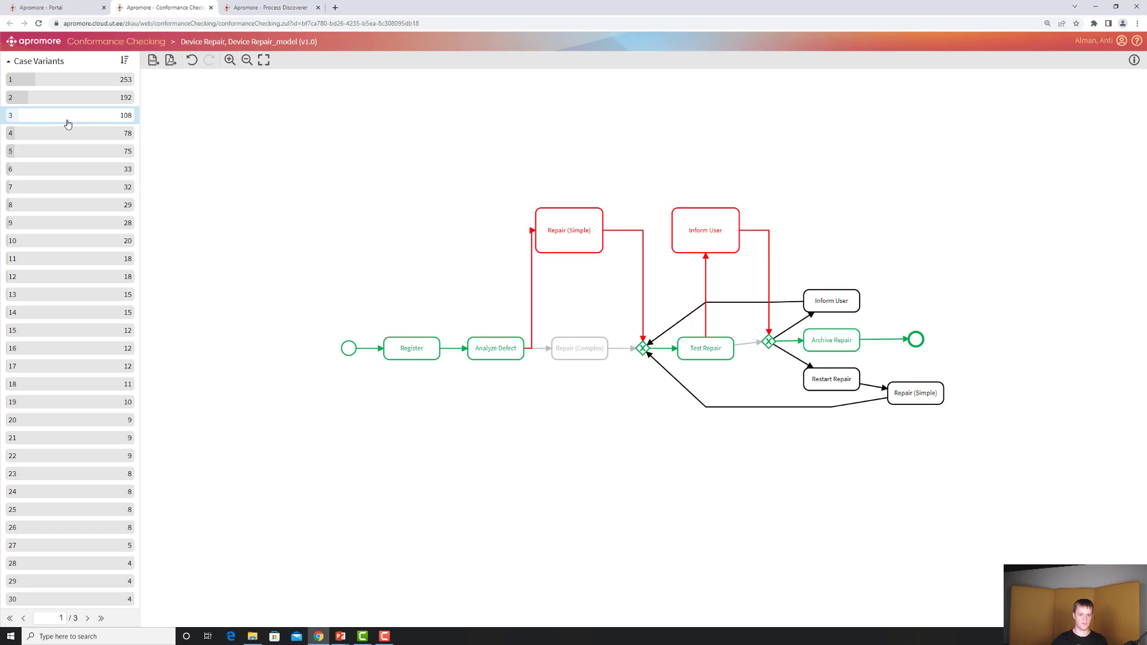